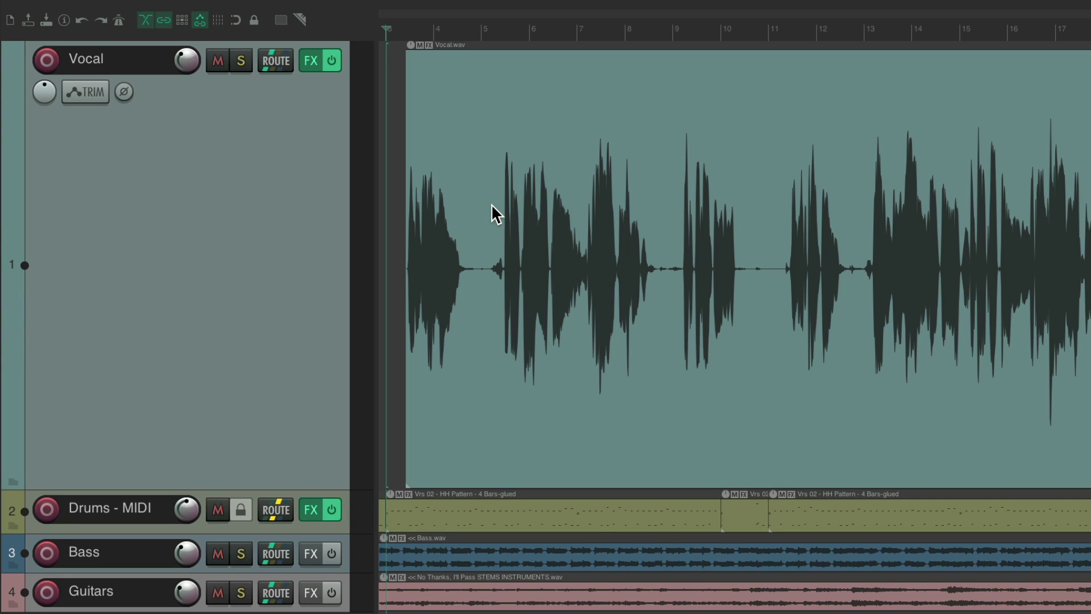
Audition the project, enable fixed item lanes on Vocal, and duplicate its item to a second lane
key(space)
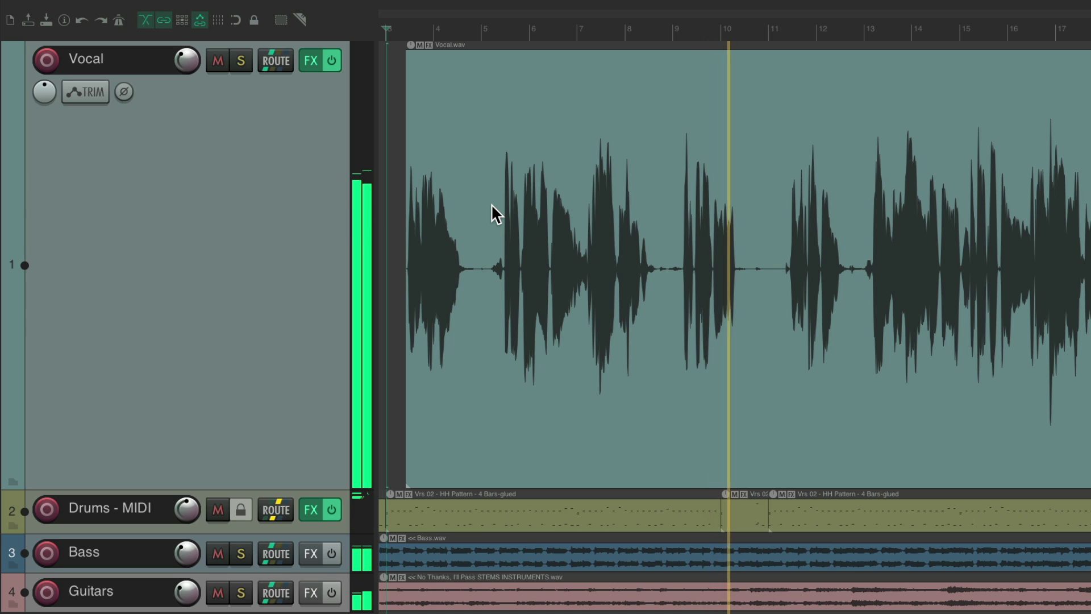
key(space)
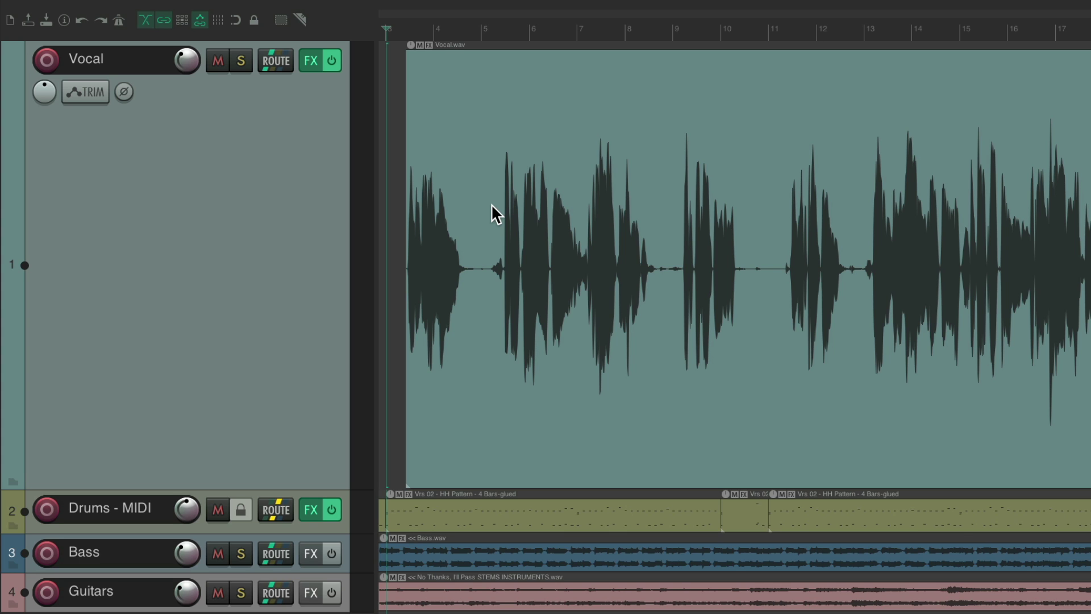
right_click(290, 178)
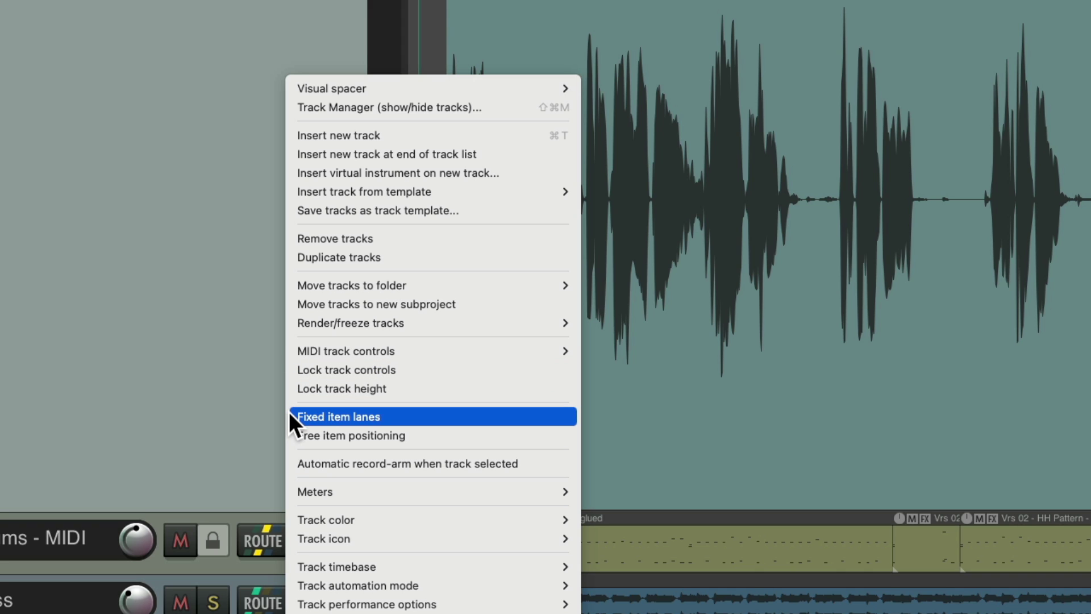
click(290, 413)
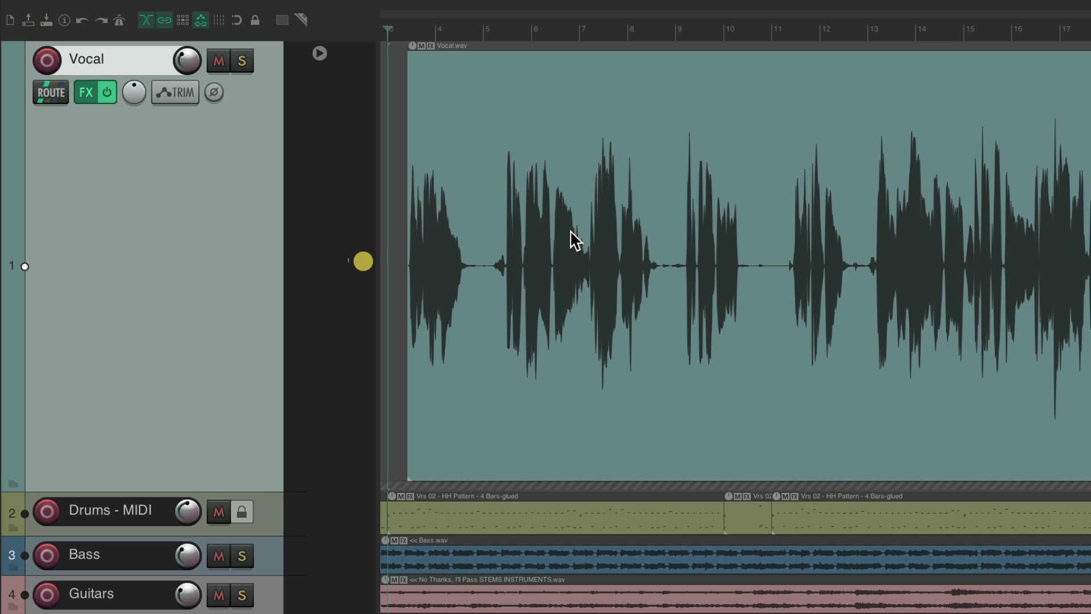
right_click(362, 262)
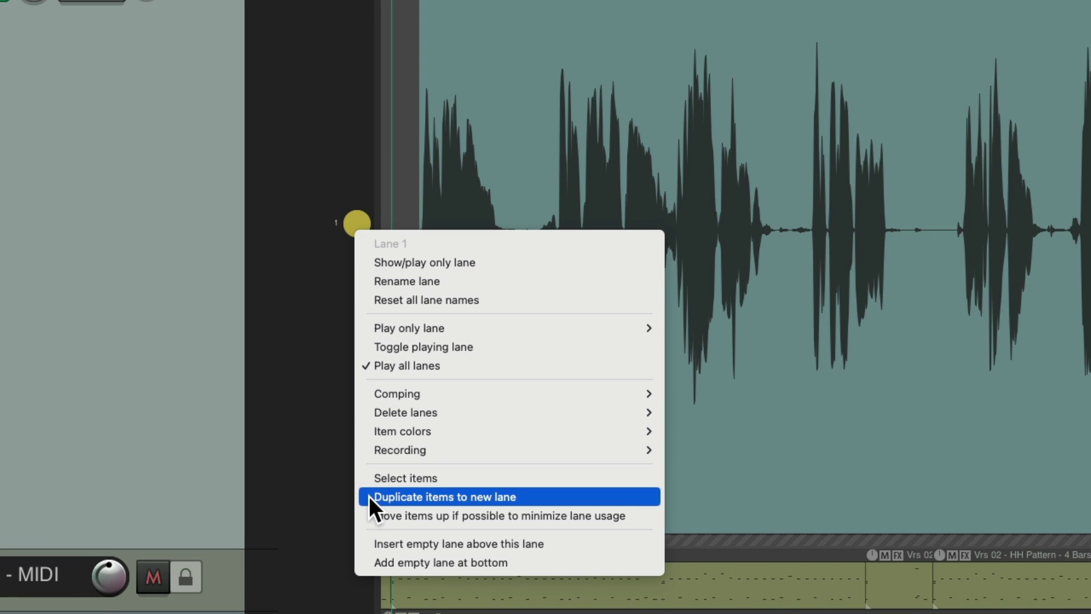
click(417, 500)
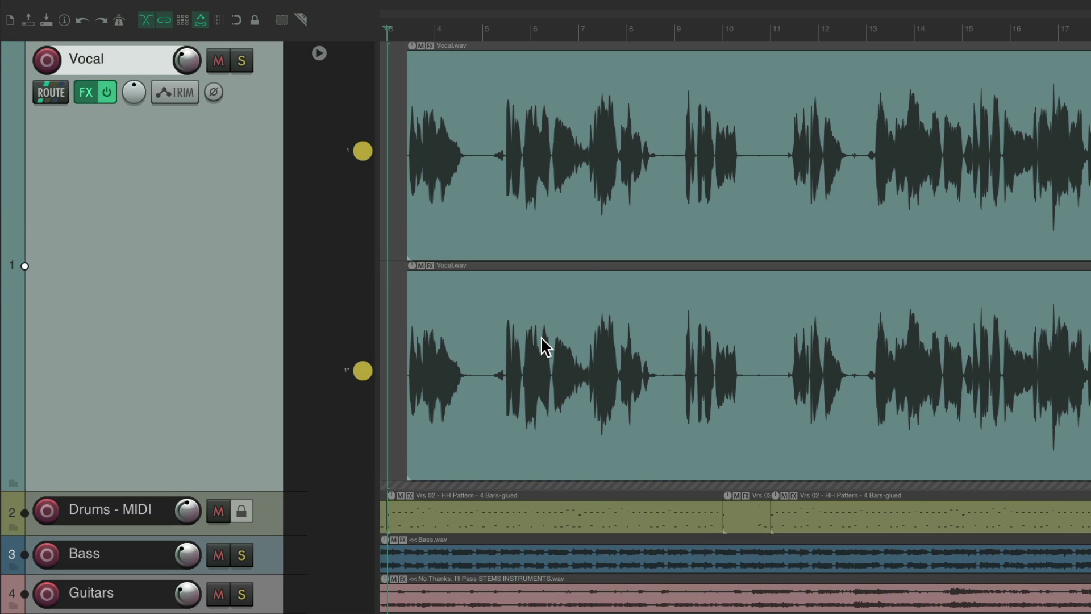
Comp lane 1 into a new empty C lane with automatic comp areas, bottom lane playing
right_click(363, 150)
mouse_move(367, 267)
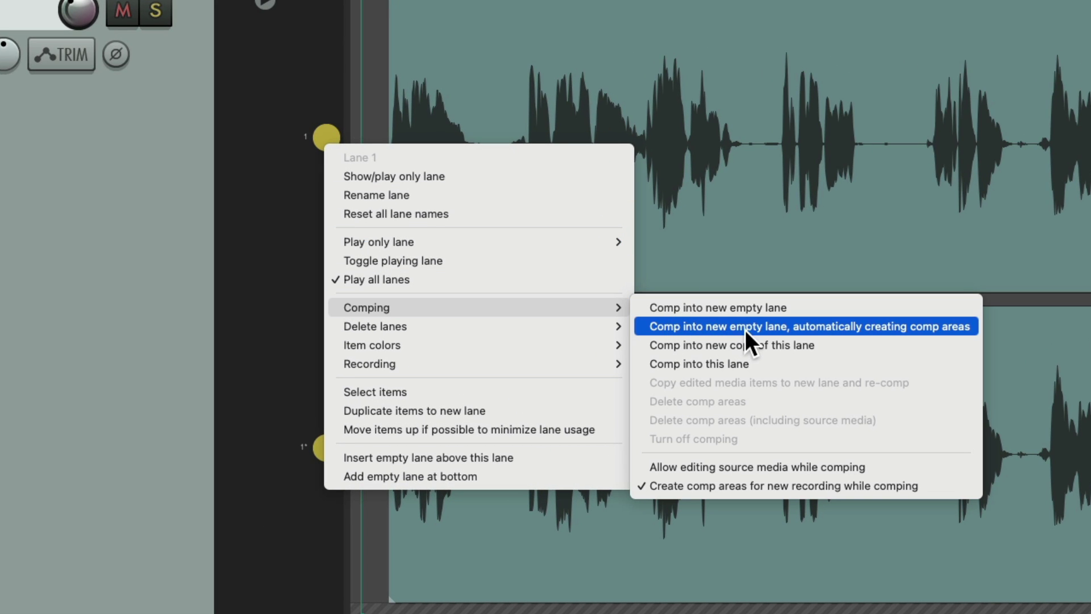
click(846, 328)
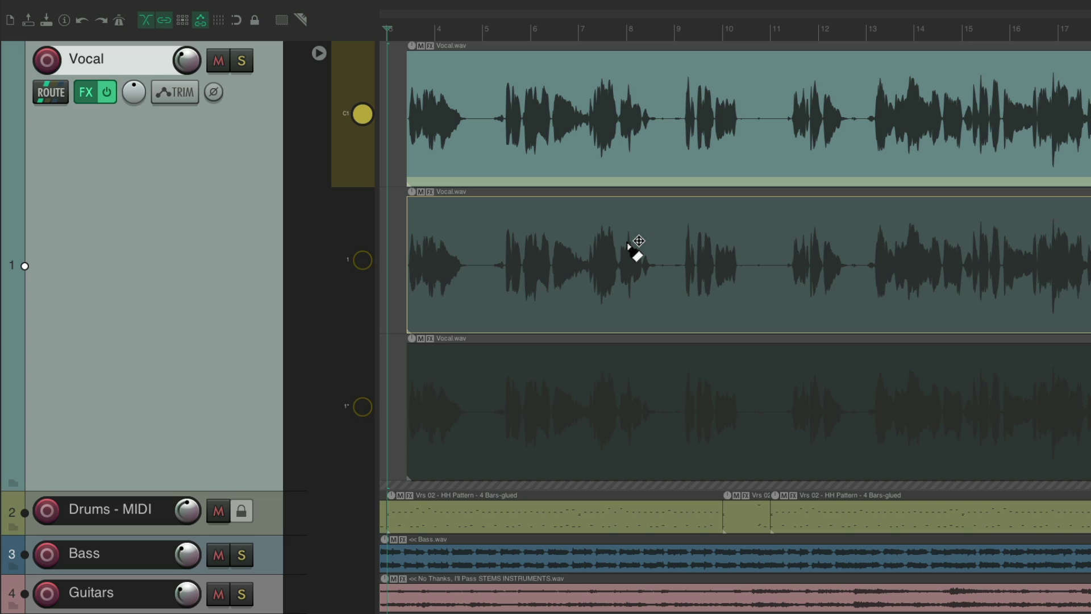
click(572, 368)
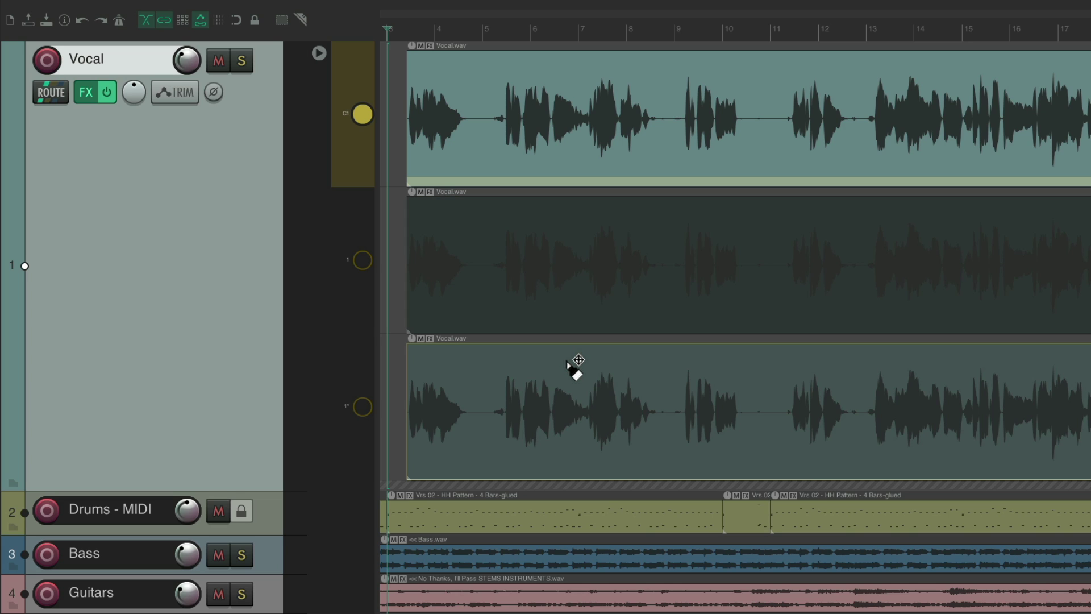
click(558, 219)
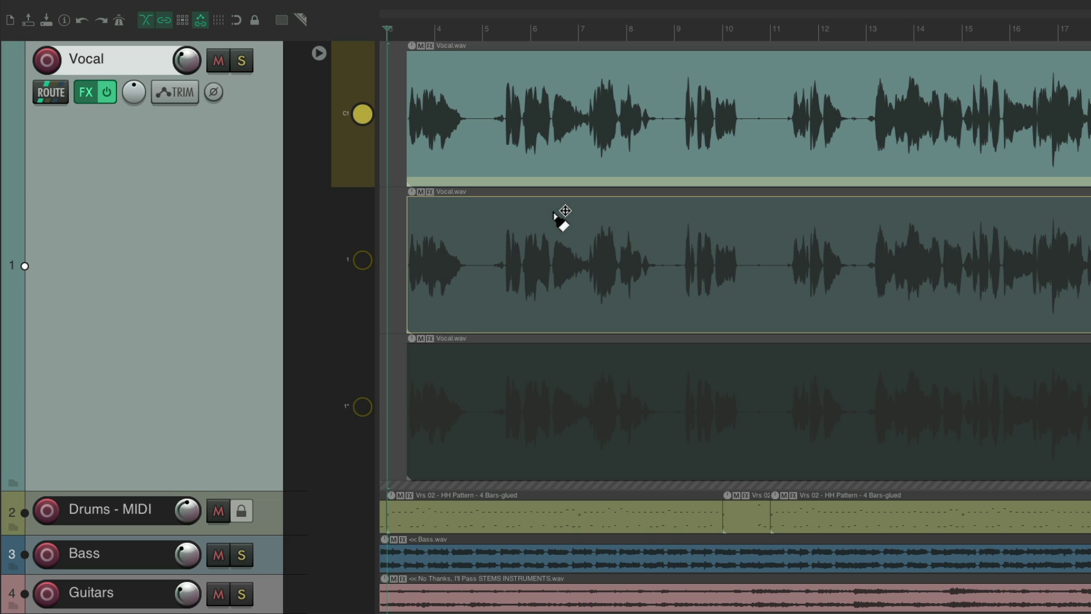
key(t)
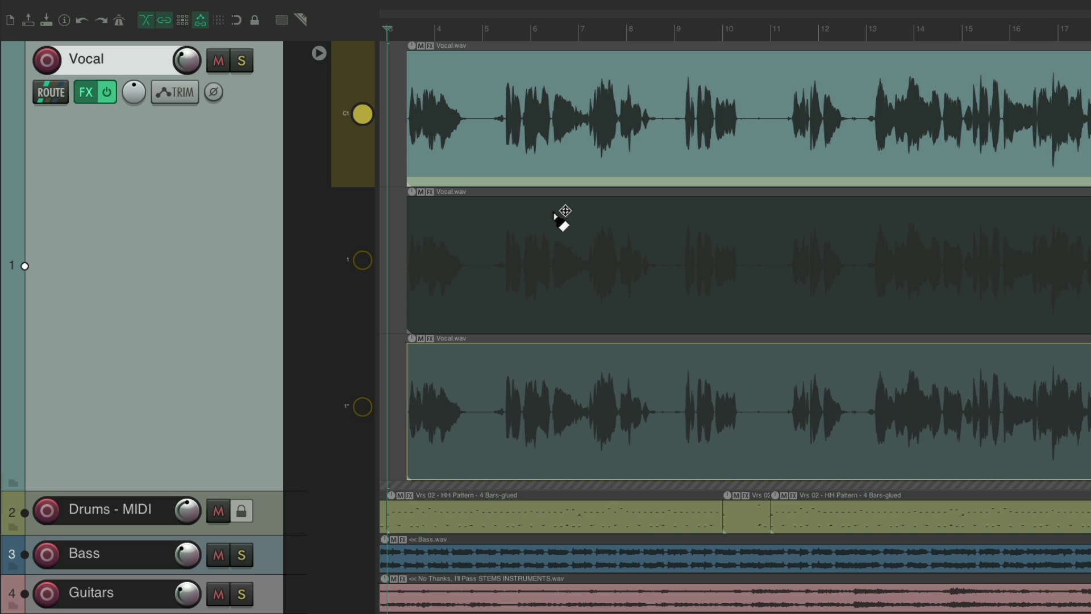
Rename the bottom Vocal lane to 'ssss' and audition the middle and ssss lanes
double_click(348, 405)
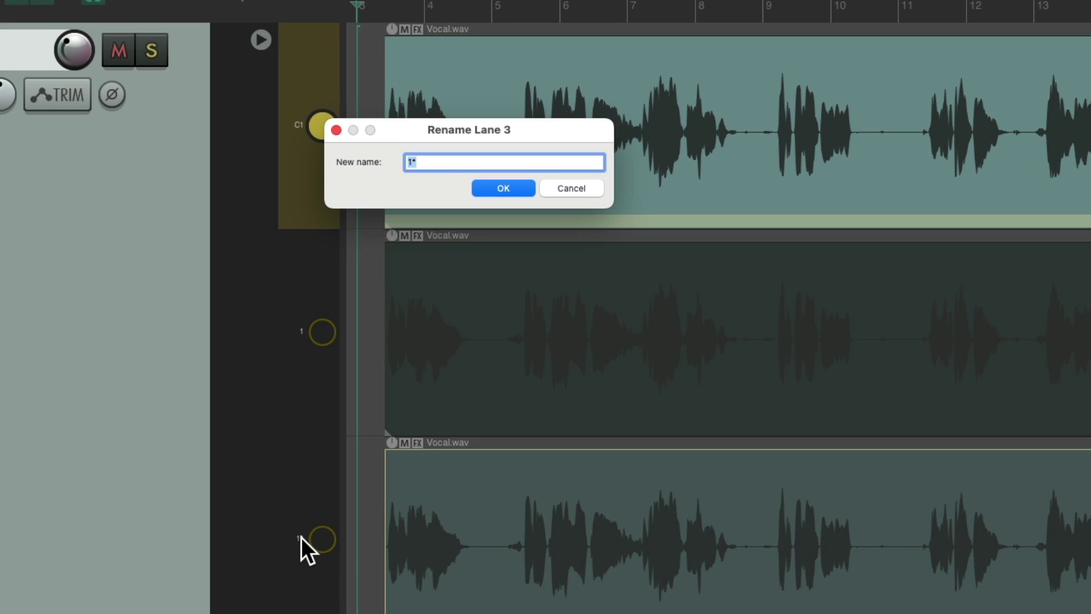
text(ssss)
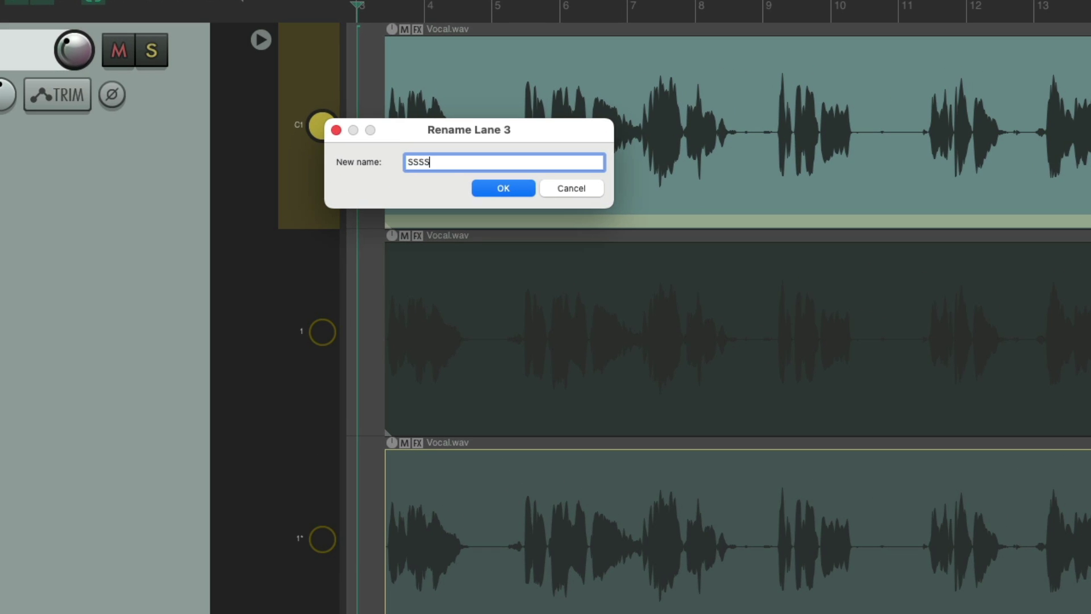
key(Return)
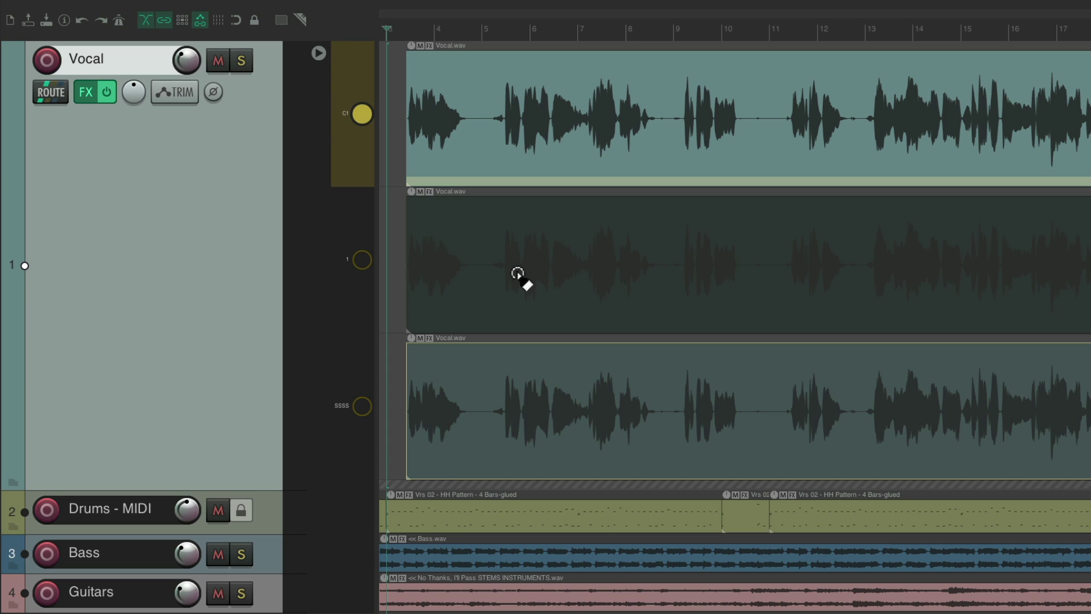
click(500, 220)
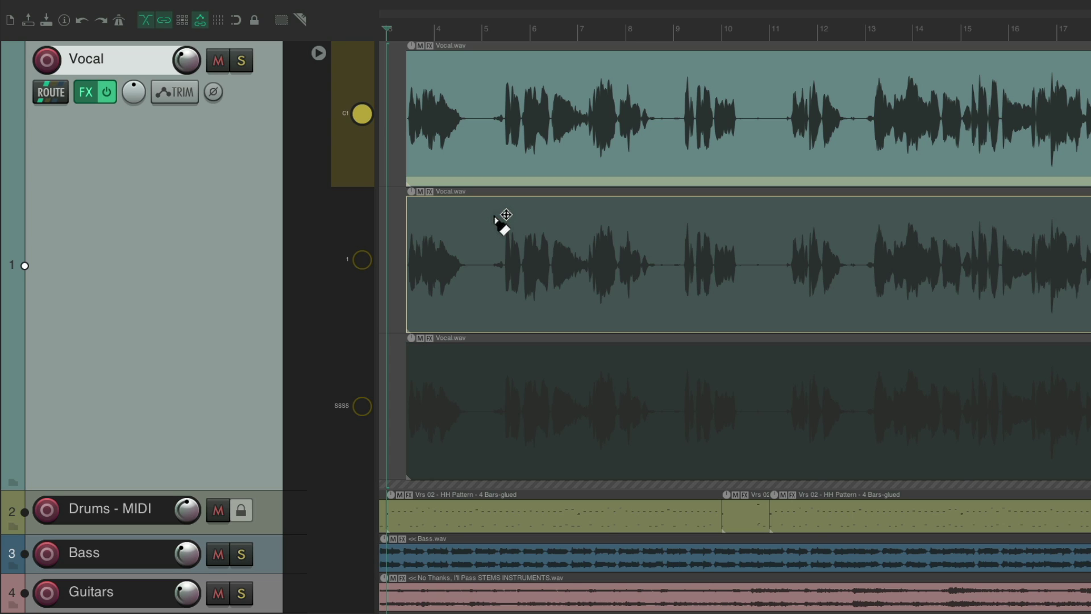
click(479, 360)
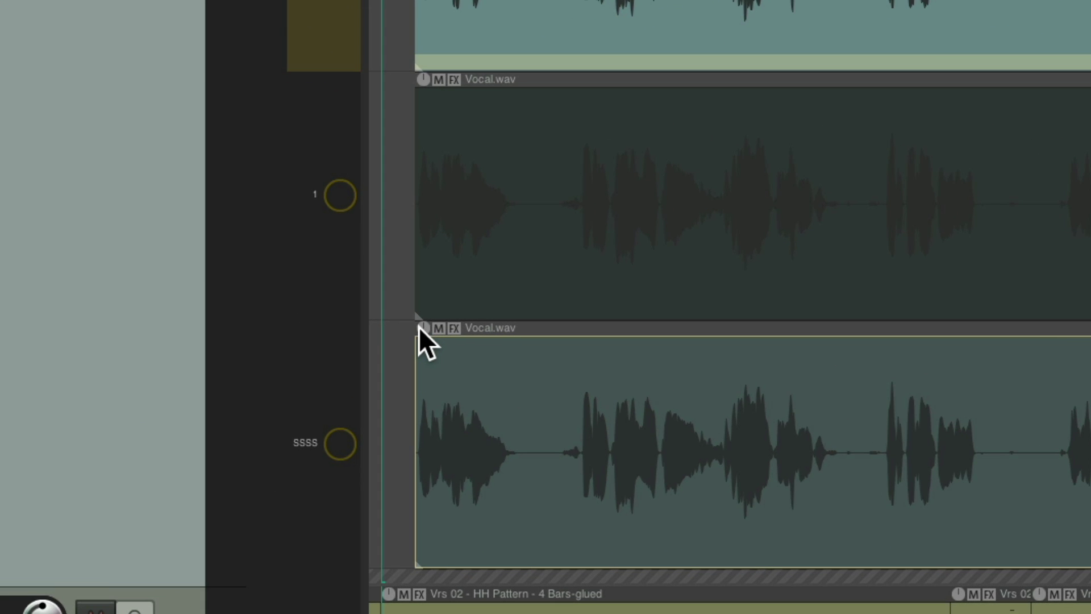
Lower the ssss take to -6.00 dB and A/B it against the full-level middle take
drag(423, 329, 415, 389)
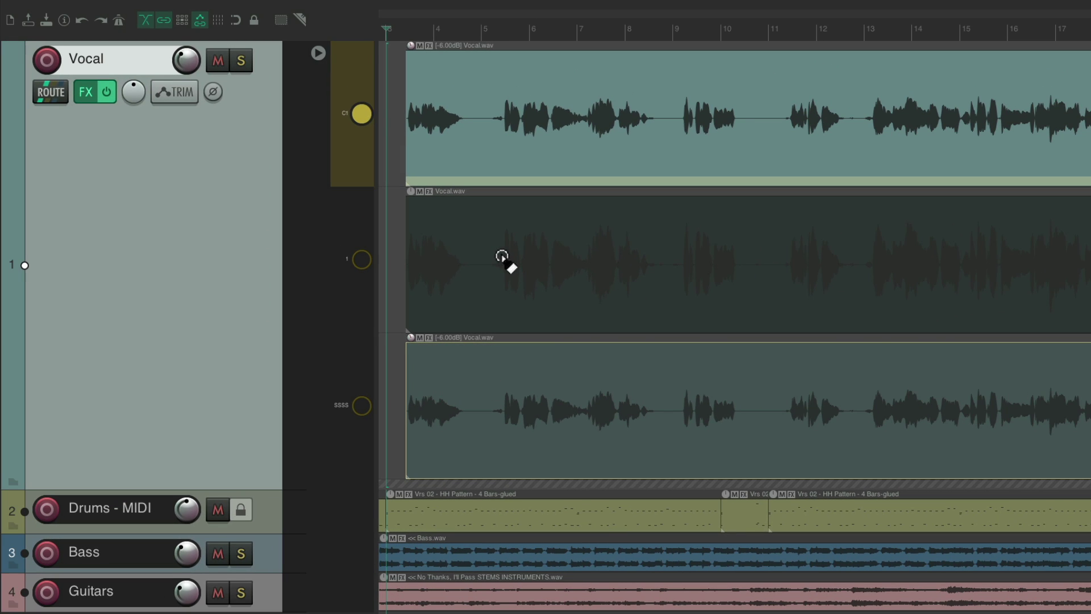
click(501, 256)
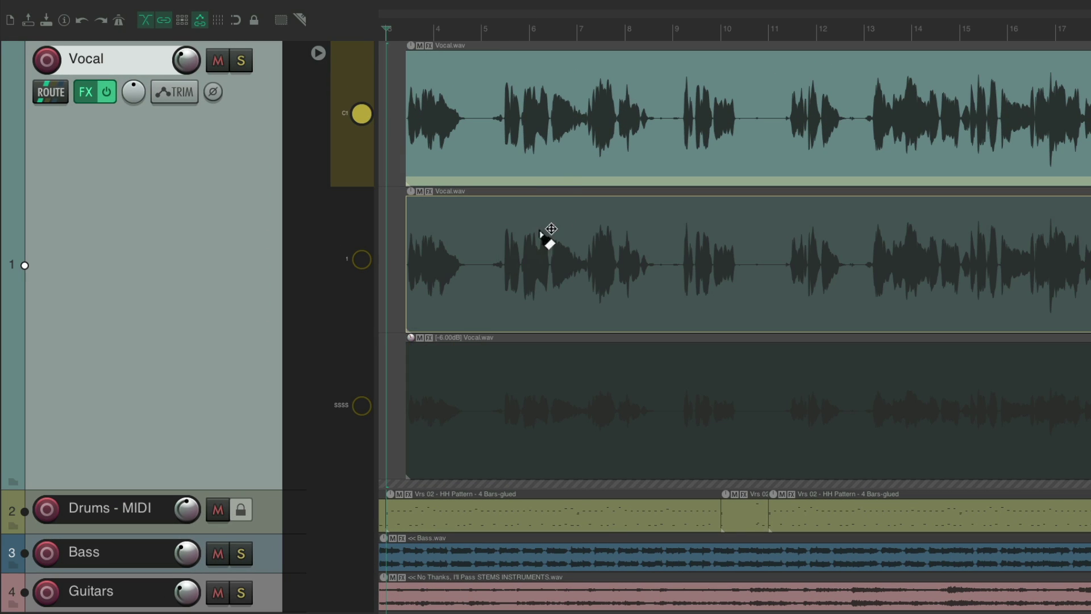
click(489, 366)
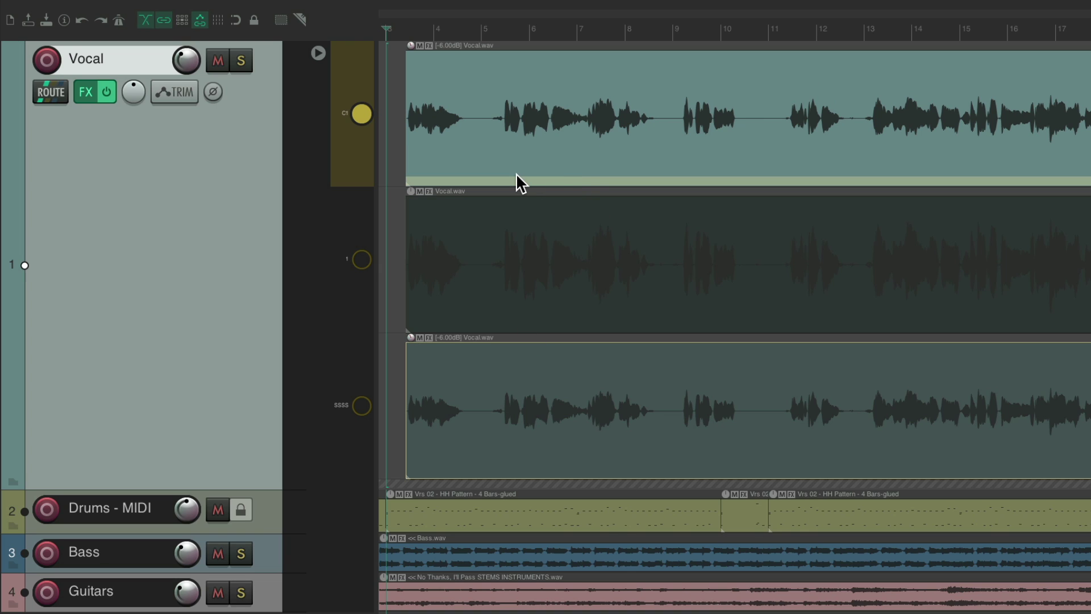
click(510, 219)
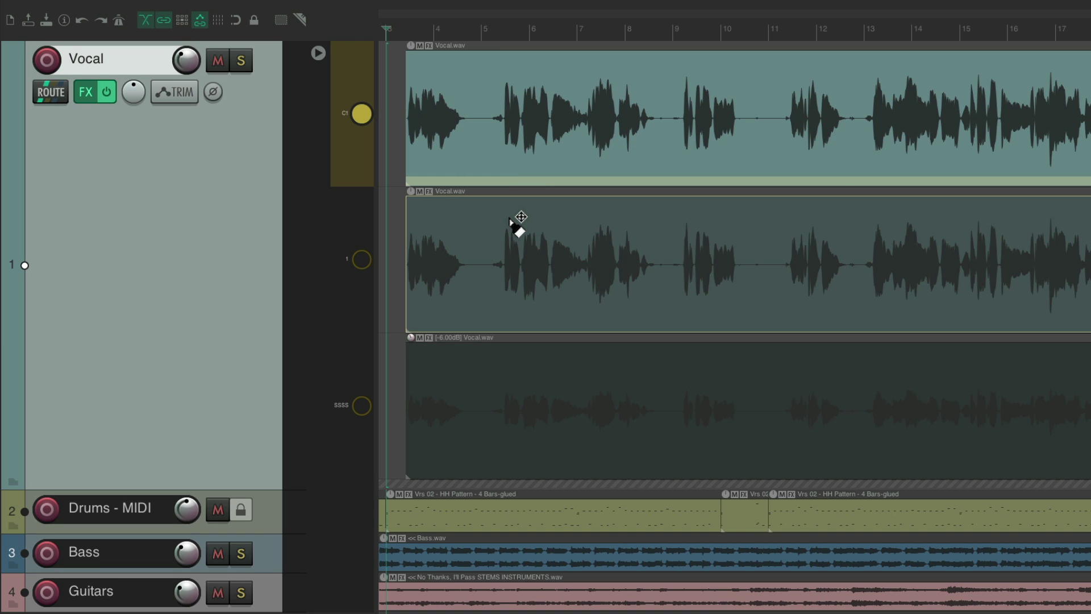
click(556, 376)
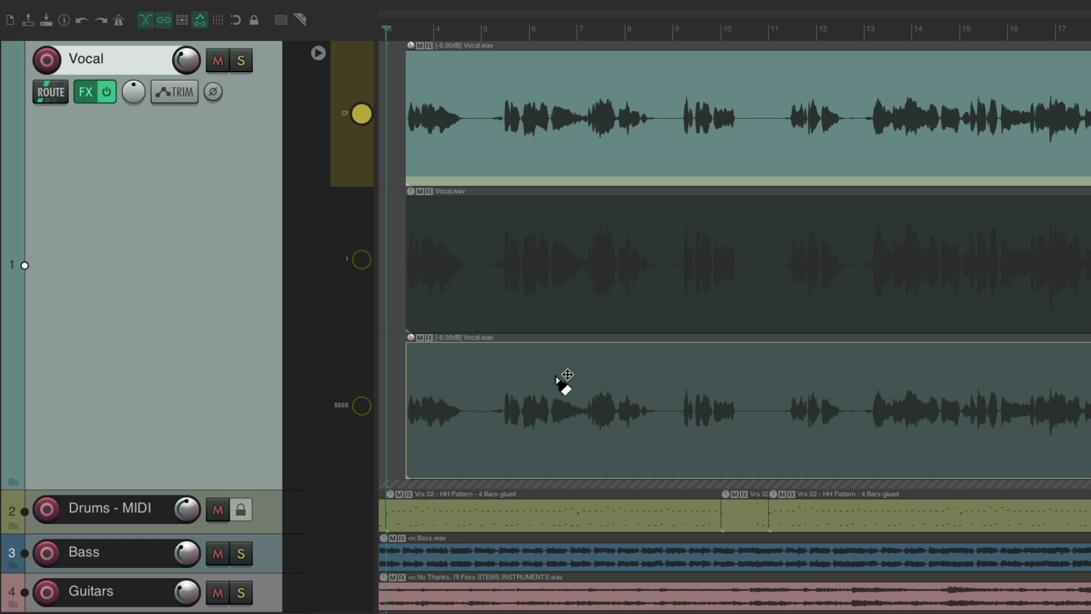
Play the vocal's start and comp the first sibilant from the -6 dB ssss lane
click(549, 239)
scroll(522, 313, up, 6)
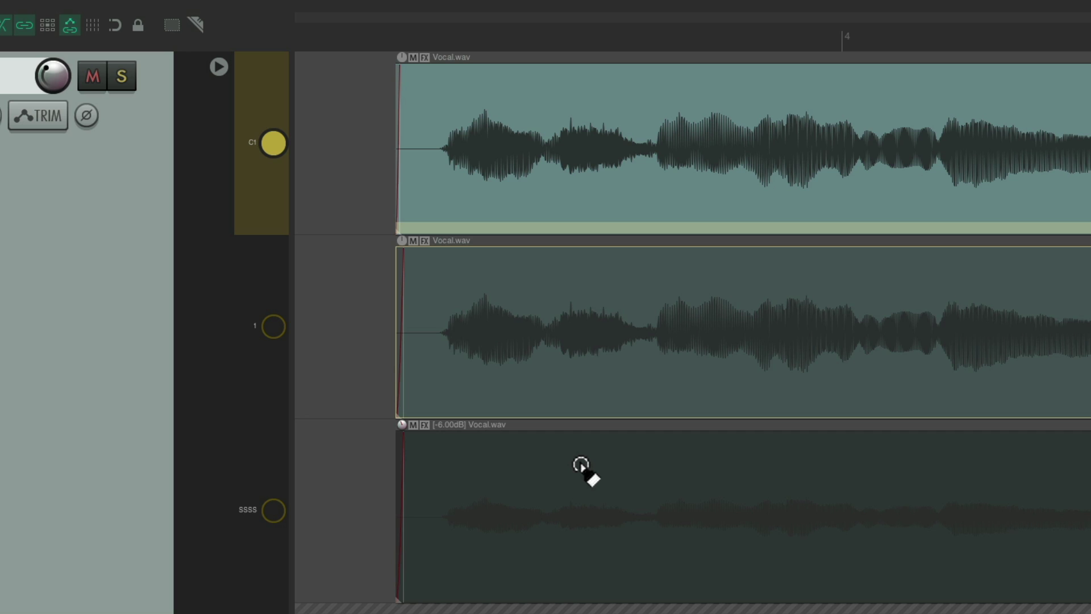
key(space)
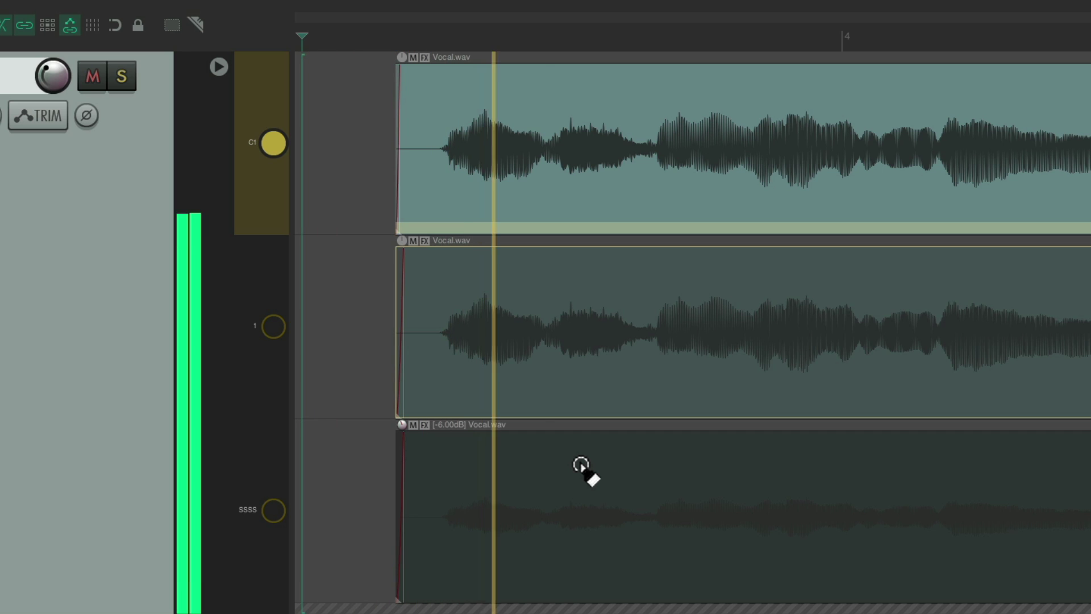
key(space)
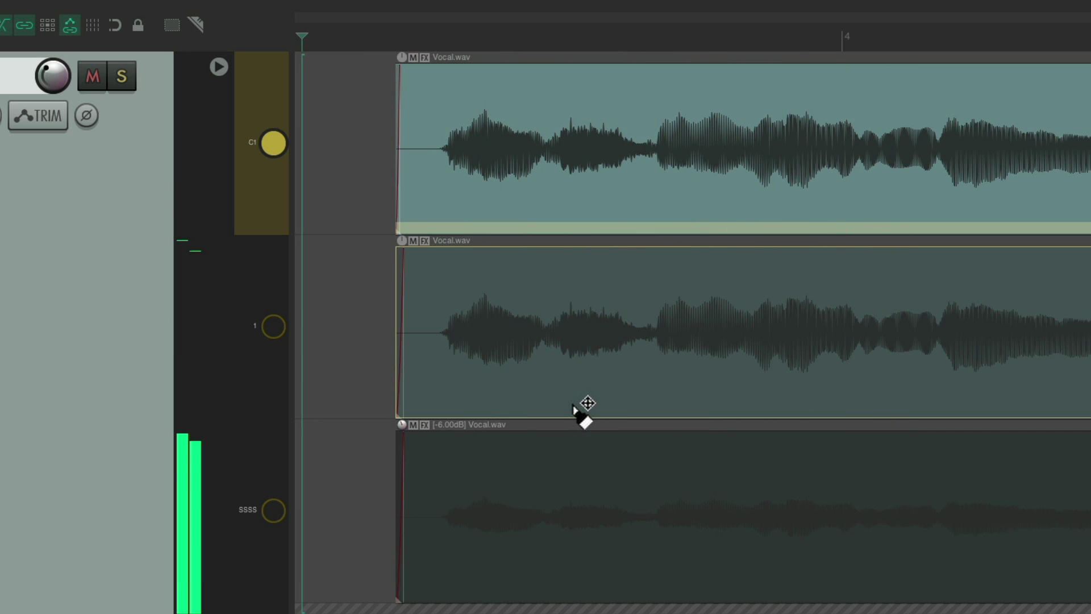
drag(552, 535, 652, 540)
scroll(601, 385, up, 3)
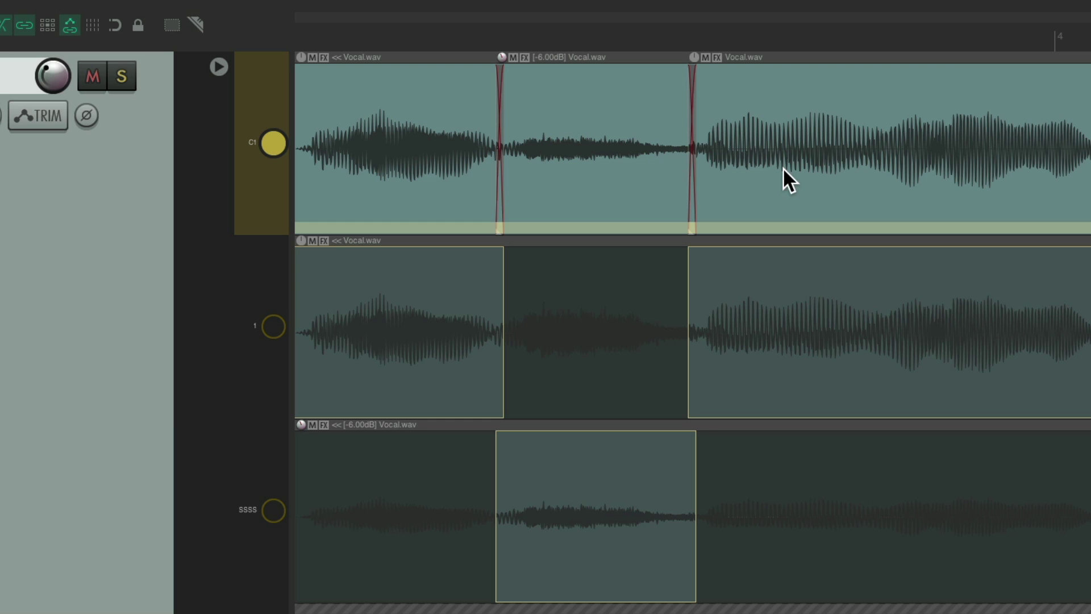
Move the sibilant comp's end earlier, undo a widened crossfade, and A/B to keep the ssss take
drag(692, 161, 674, 175)
drag(502, 168, 546, 171)
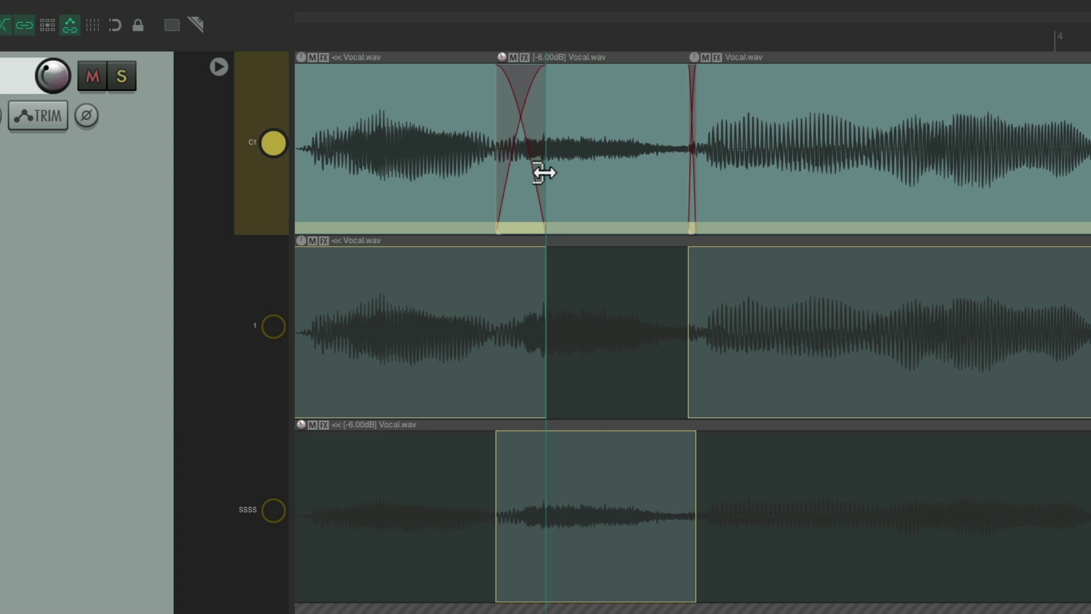
key(ctrl+z)
scroll(596, 317, down, 3)
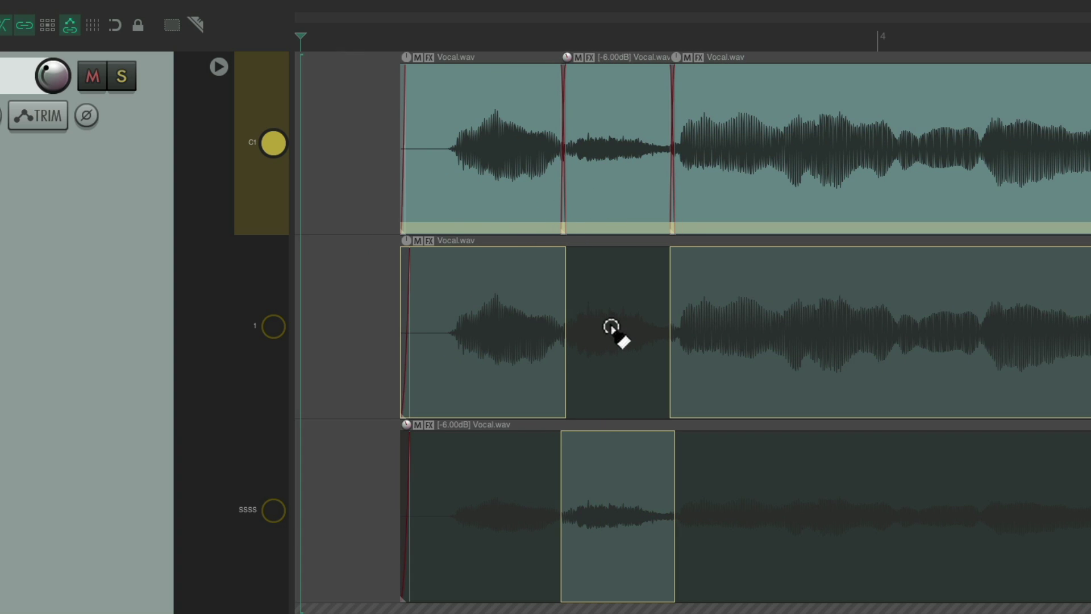
key(space)
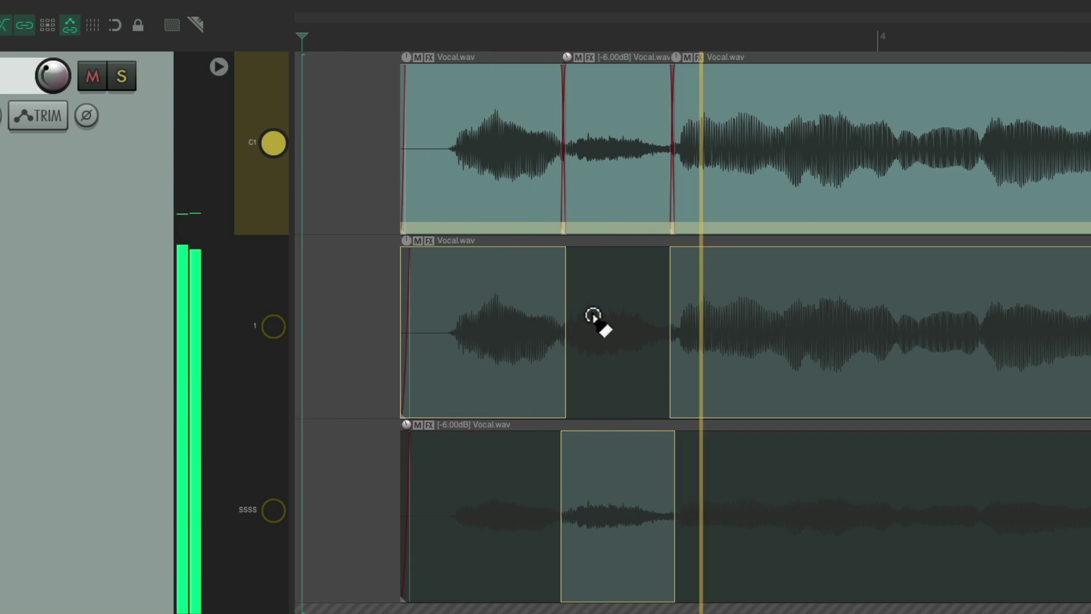
click(594, 304)
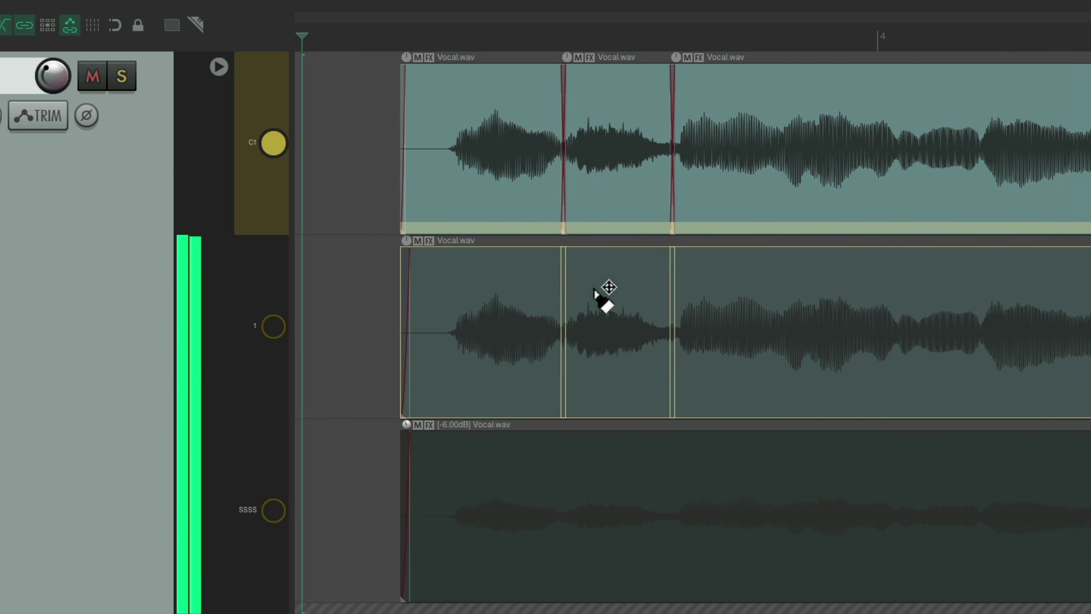
click(603, 457)
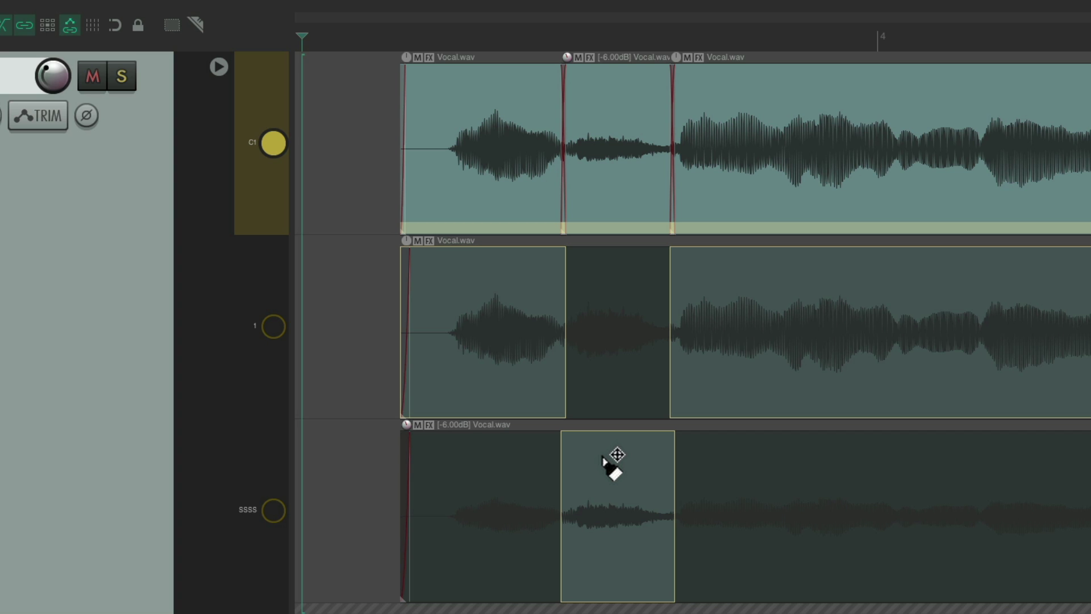
Move to bars 5–6, play, and comp the first sibilant there from the ssss lane
scroll(591, 333, down, 3)
scroll(611, 338, up, 3)
scroll(614, 341, right, 5)
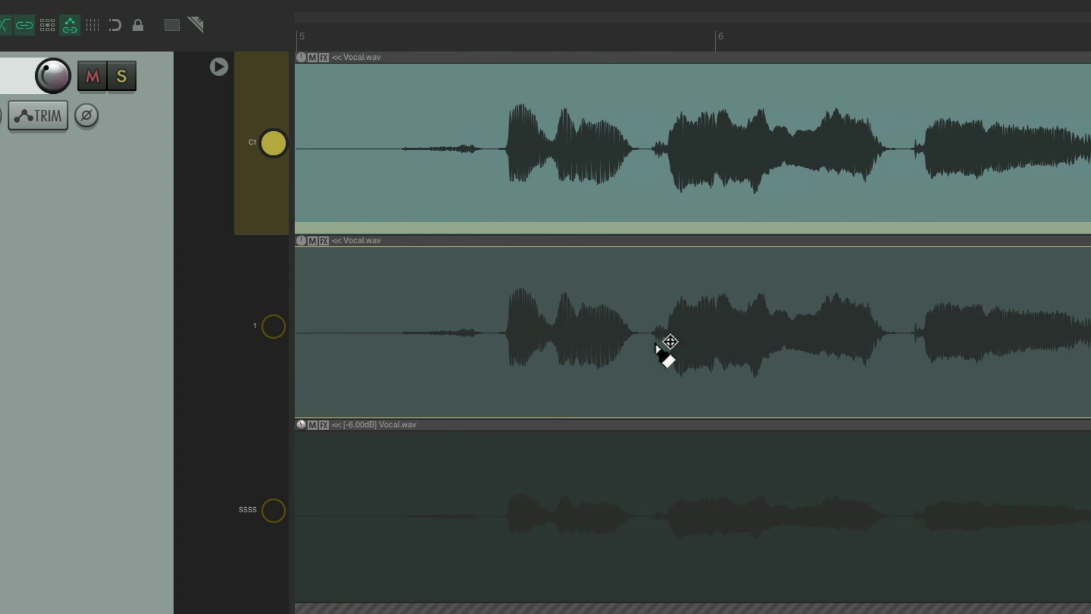
key(space)
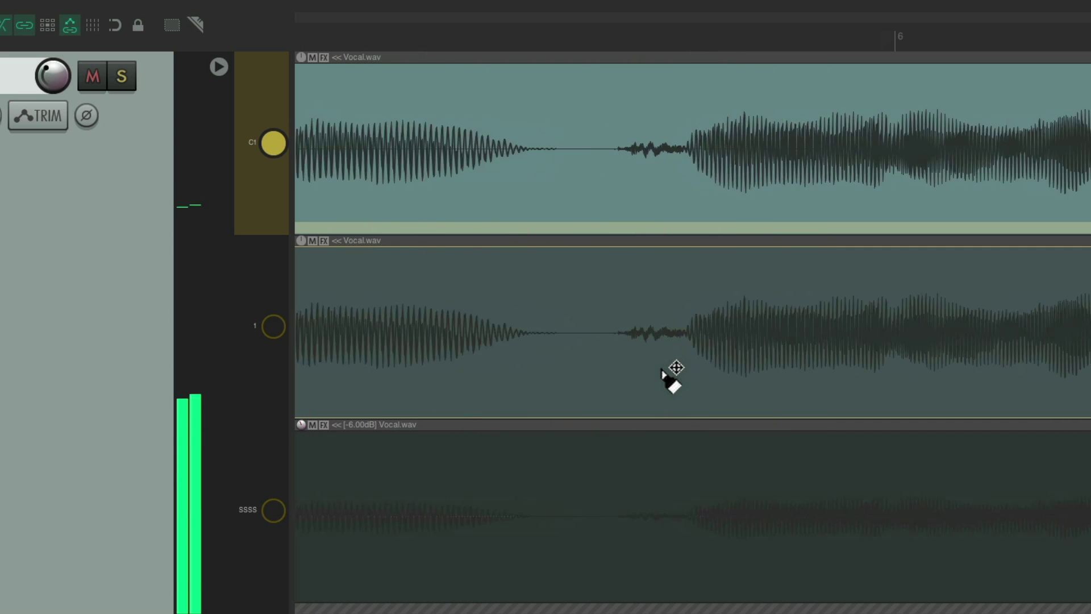
scroll(662, 370, up, 2)
drag(536, 543, 704, 555)
key(space)
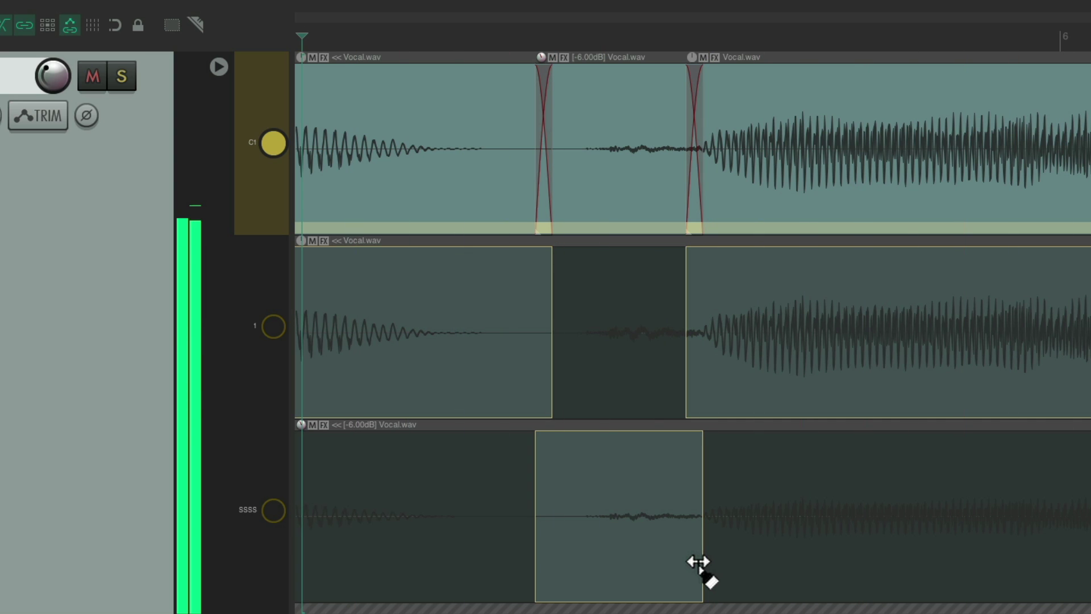
Comp three more sibilants from the ssss lane and play back the result
scroll(690, 396, down, 5)
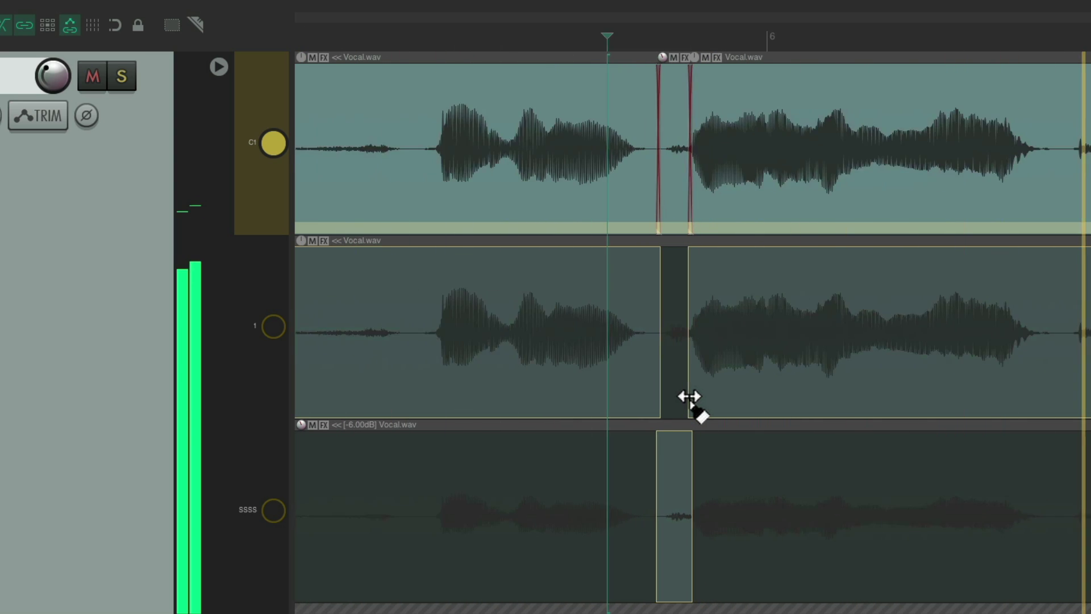
scroll(633, 530, up, 6)
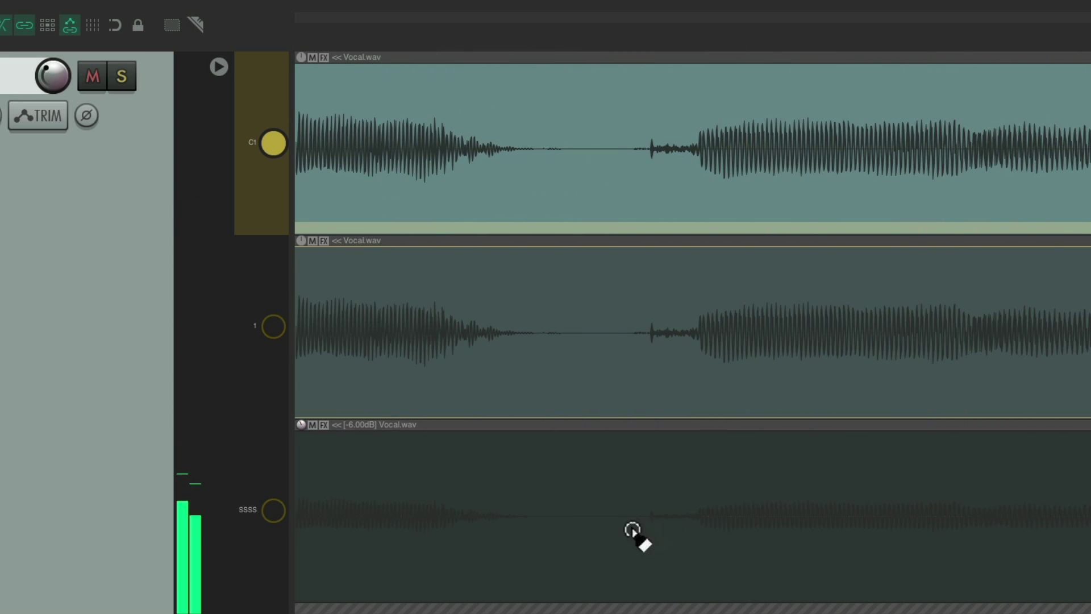
drag(632, 530, 696, 547)
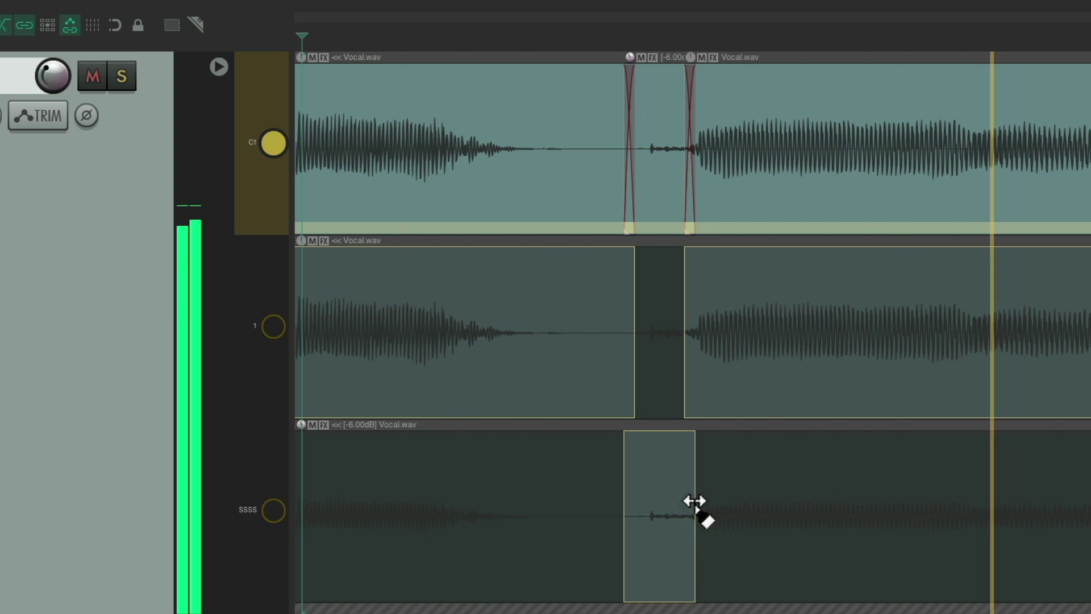
scroll(694, 501, down, 6)
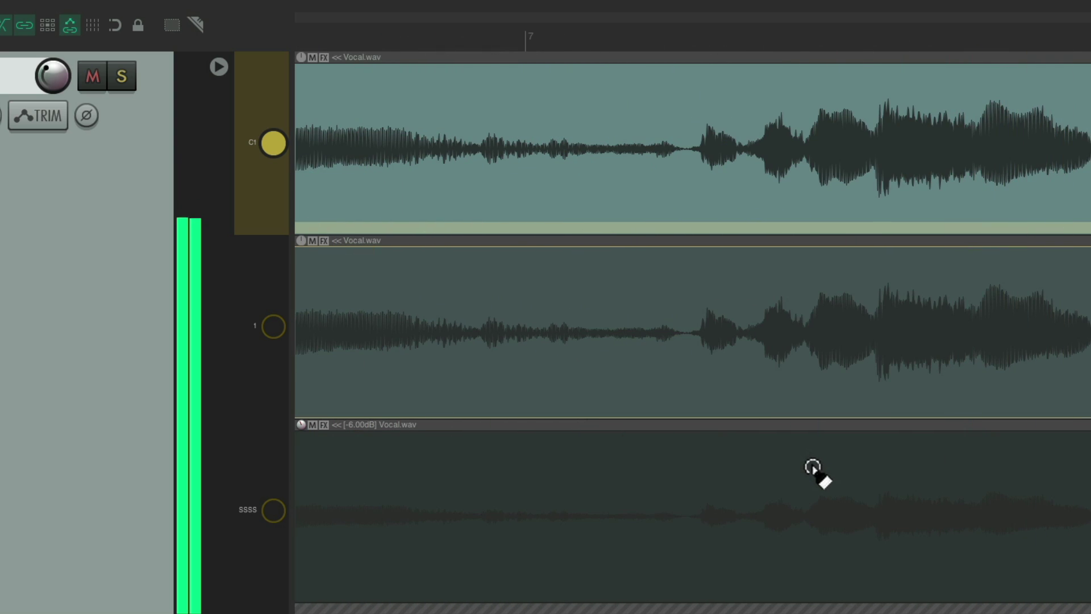
scroll(814, 463, up, 3)
scroll(626, 477, up, 3)
drag(450, 545, 581, 560)
drag(715, 554, 924, 558)
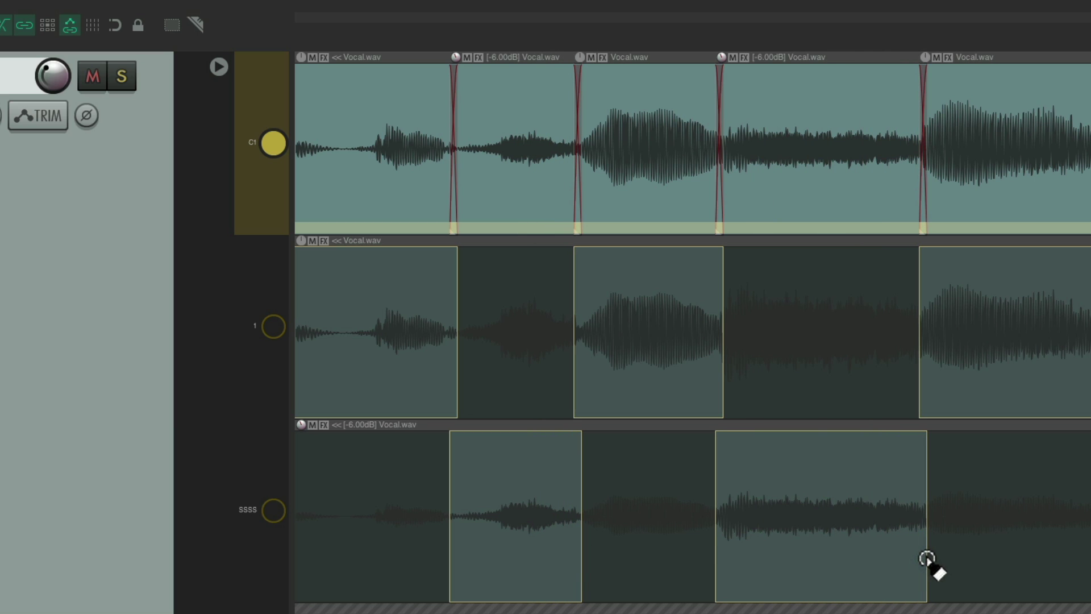
key(space)
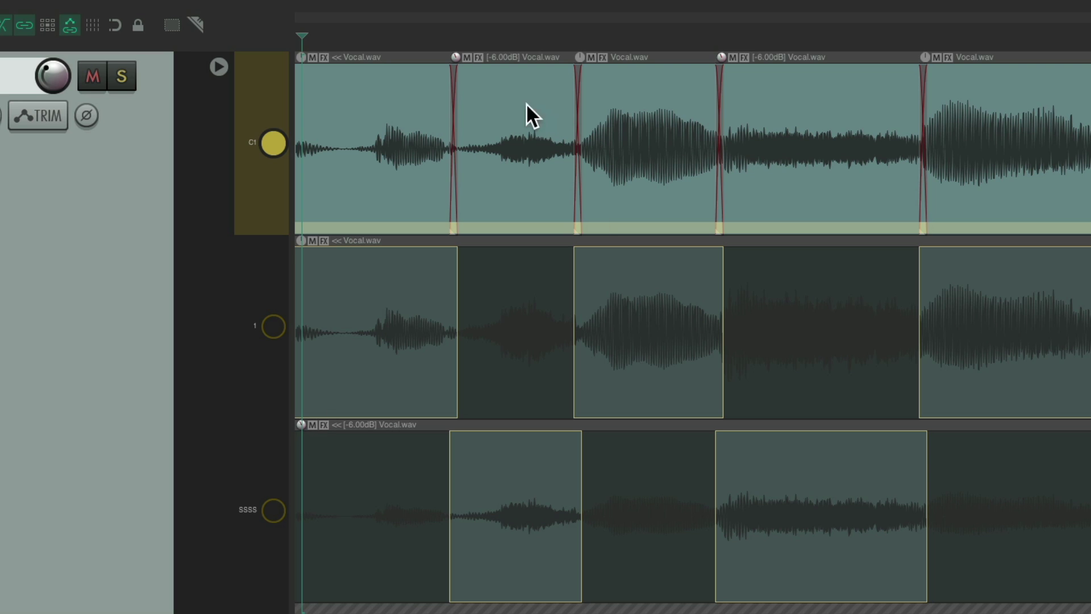
Turn a comped sibilant item down to -7.40 dB
drag(456, 57, 454, 64)
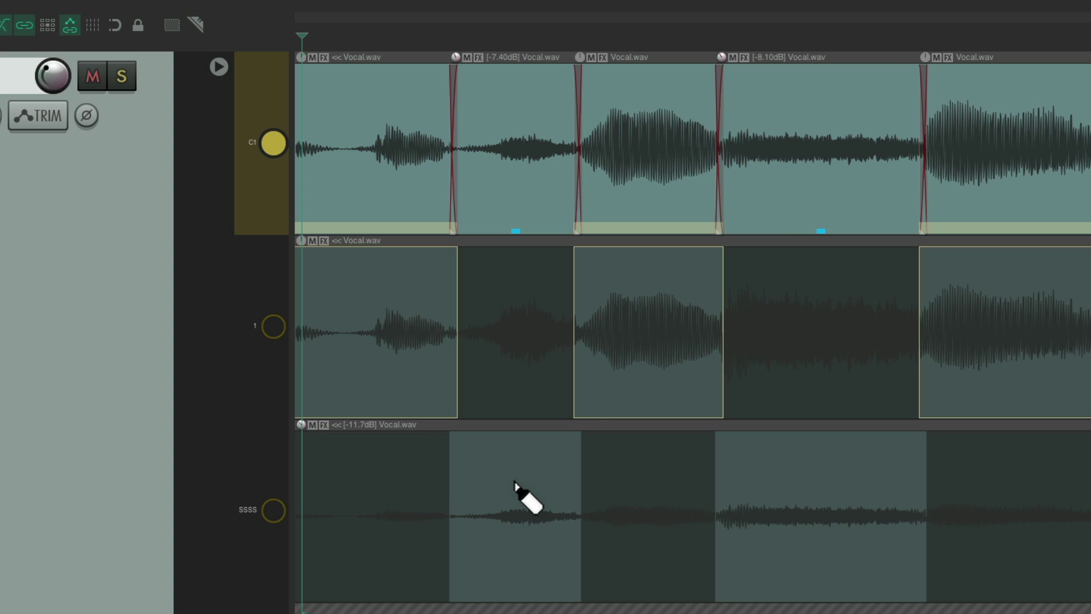
Comp the next two sibilants from the ssss lane, starting the second slightly earlier, and play back
scroll(514, 483, up, 5)
scroll(594, 406, down, 5)
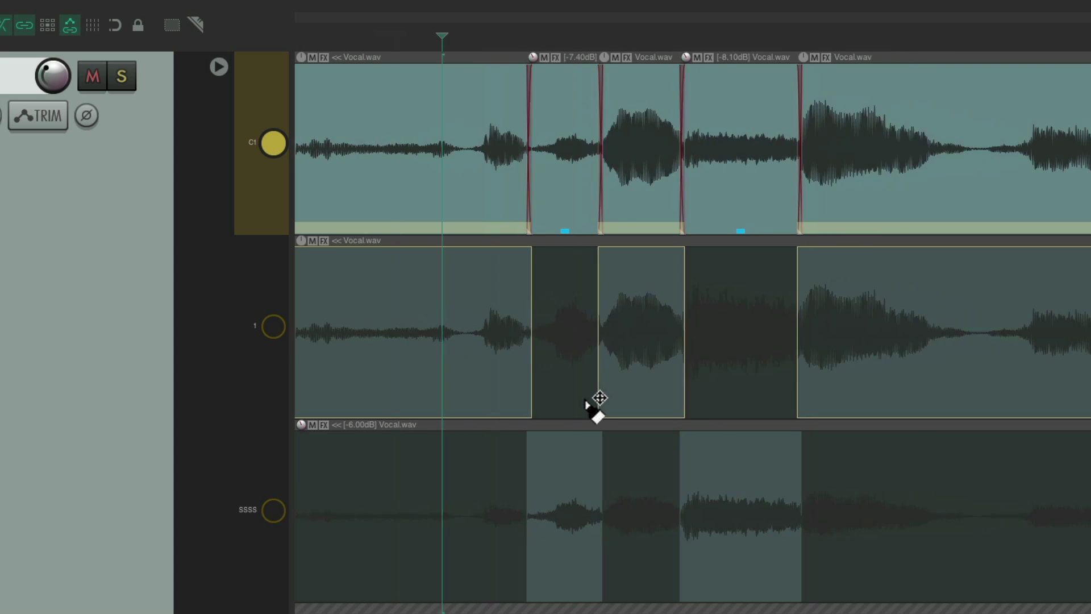
key(space)
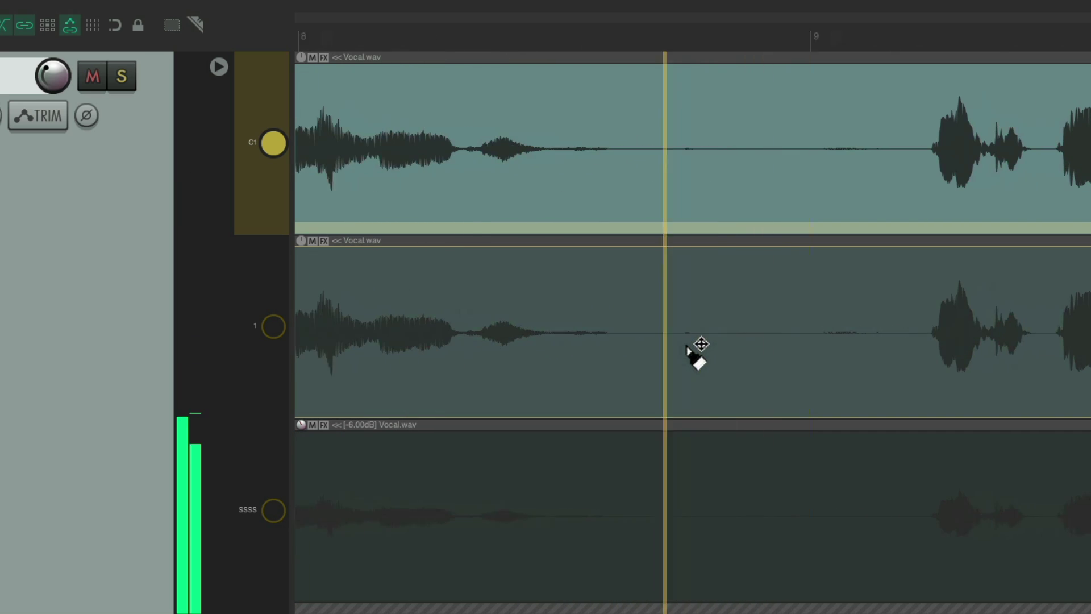
drag(446, 530, 603, 531)
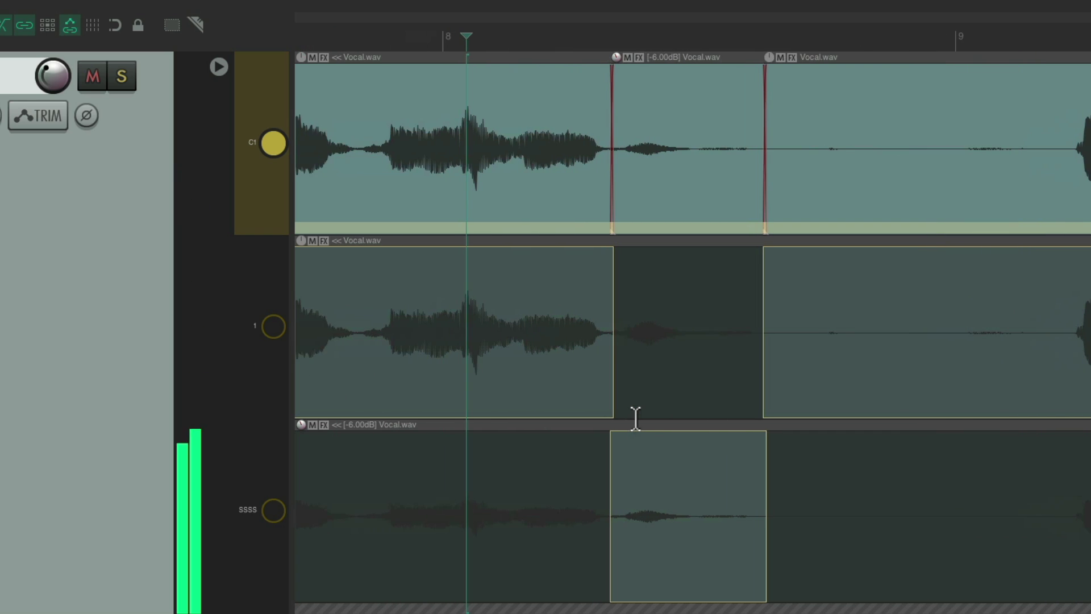
scroll(512, 480, up, 5)
mouse_move(477, 534)
mouse_down()
mouse_move(594, 558)
mouse_move(789, 562)
mouse_up()
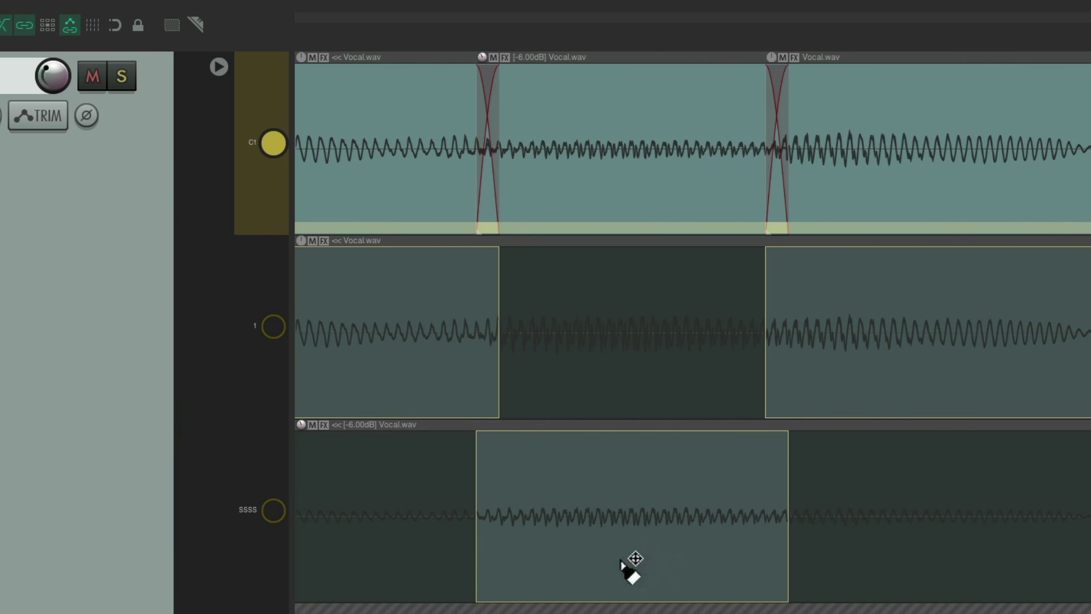
drag(477, 568, 441, 569)
scroll(622, 531, down, 3)
key(space)
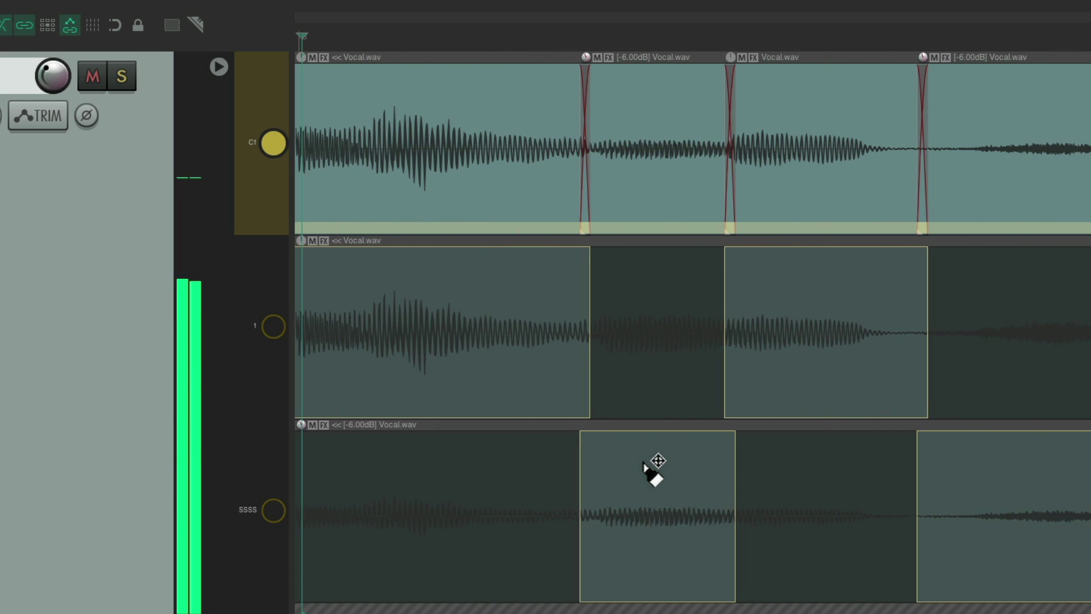
Extend that sibilant comp to end later, then comp two more sibilants from the ssss lane
drag(733, 500, 722, 514)
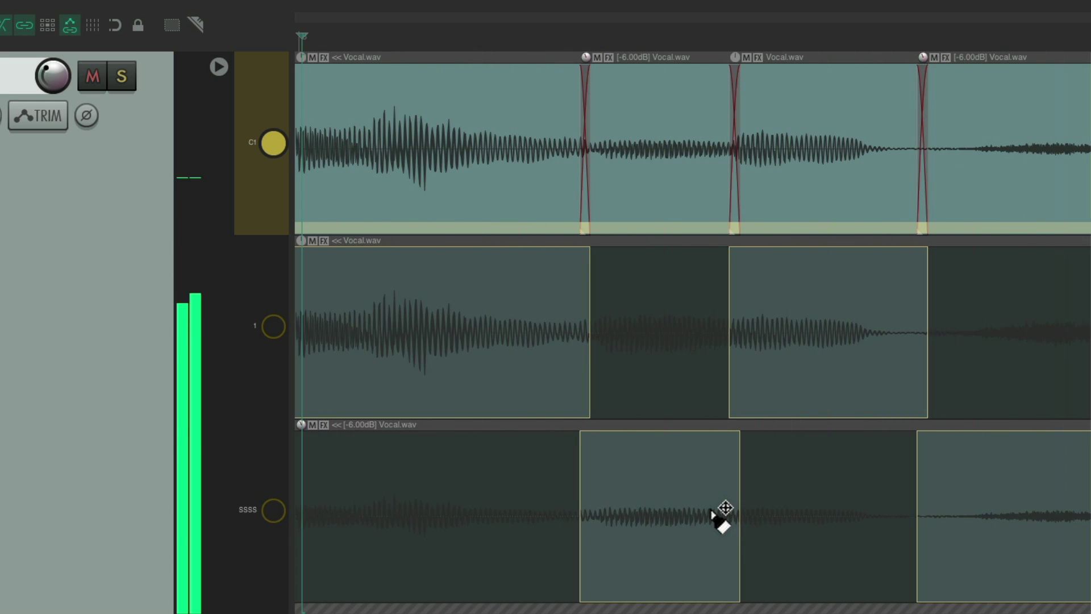
scroll(721, 519, down, 5)
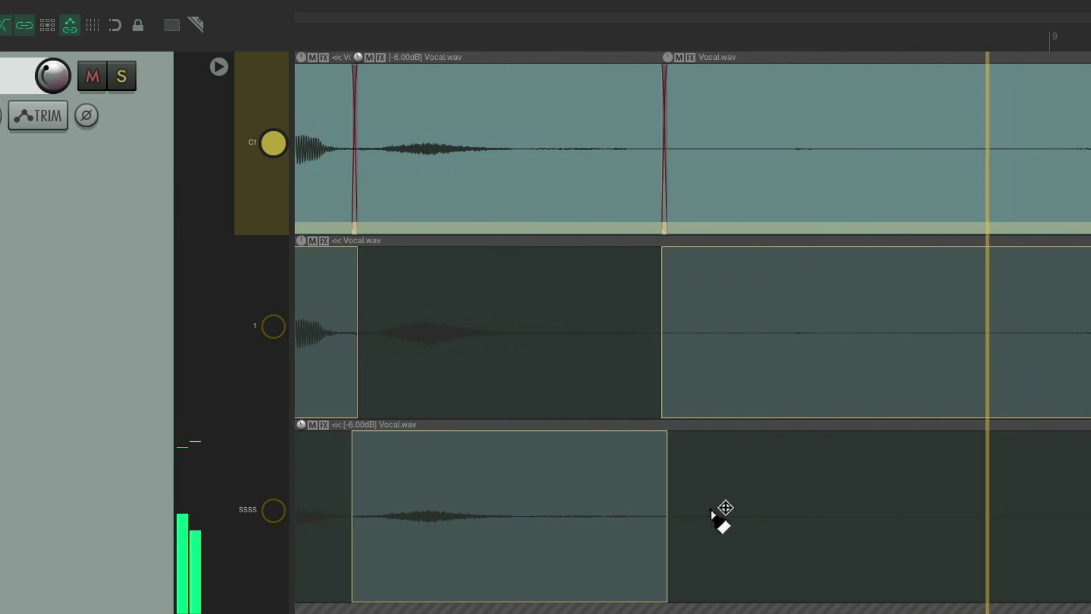
scroll(705, 516, left, 3)
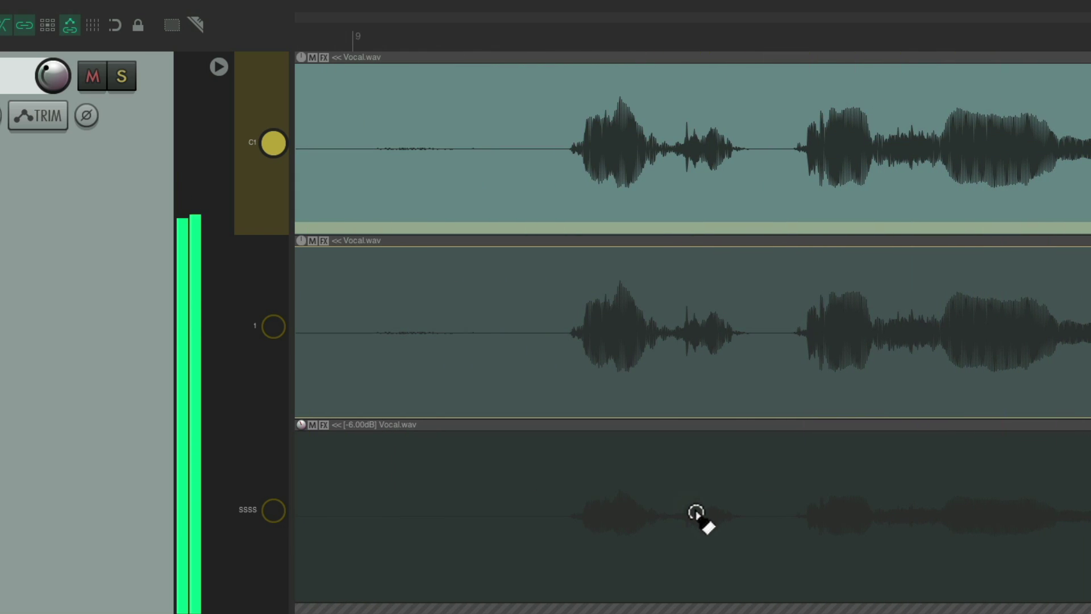
drag(666, 563, 828, 550)
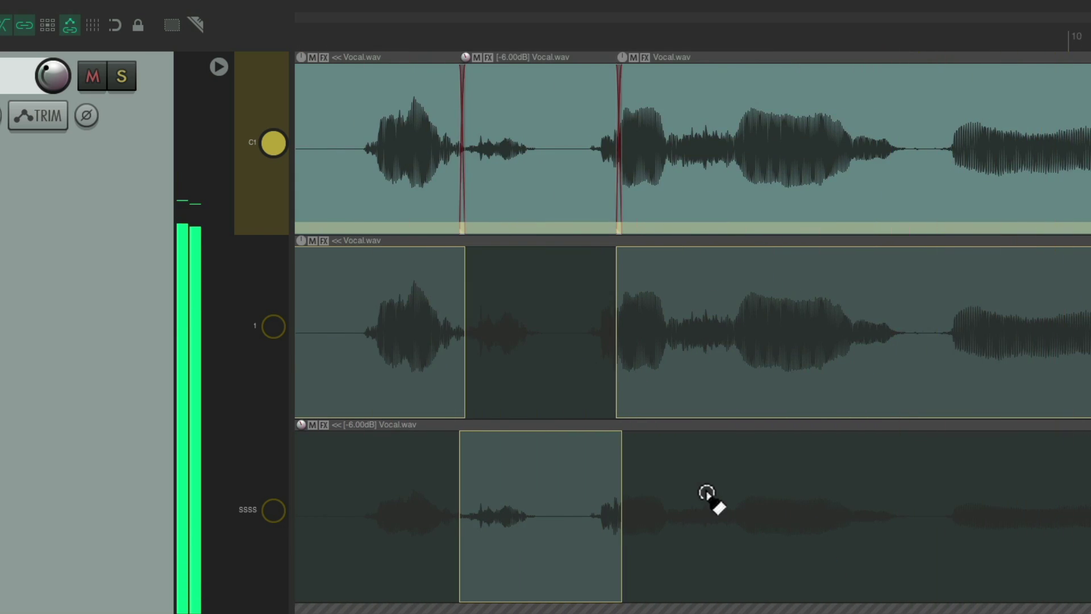
scroll(705, 494, up, 3)
drag(642, 530, 752, 541)
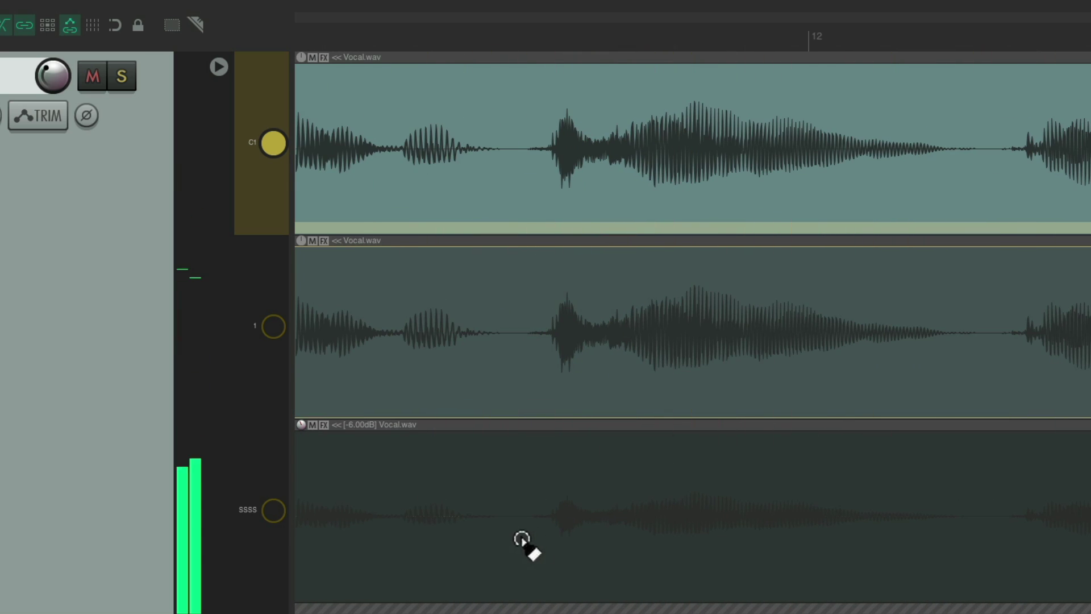
Comp the next two sibilants from the -6 dB ssss lane
drag(533, 539, 643, 565)
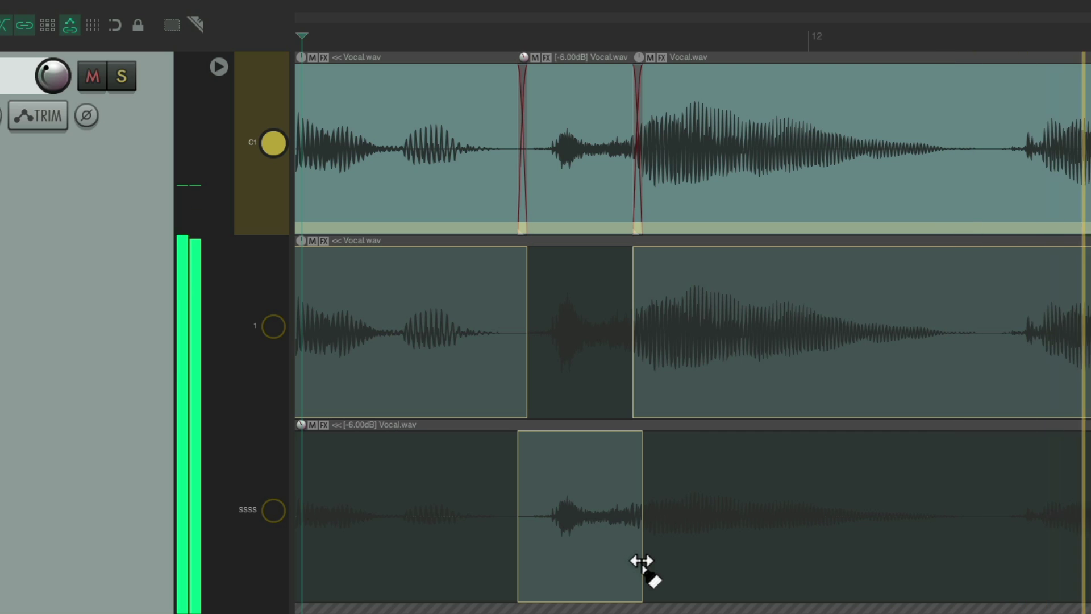
scroll(680, 518, up, 5)
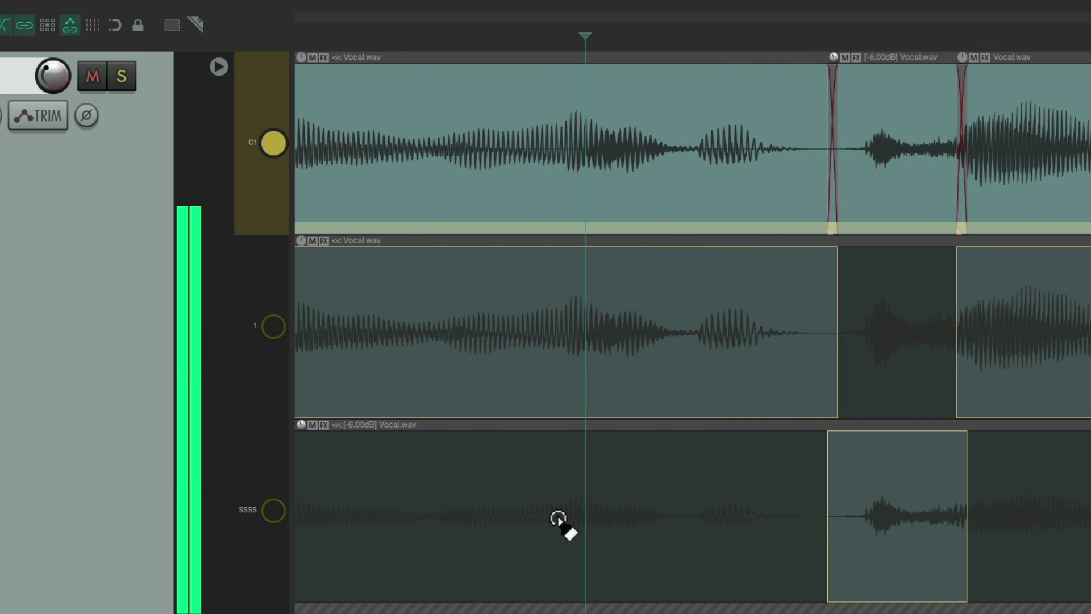
drag(604, 528, 769, 557)
scroll(613, 565, down, 3)
scroll(616, 568, up, 6)
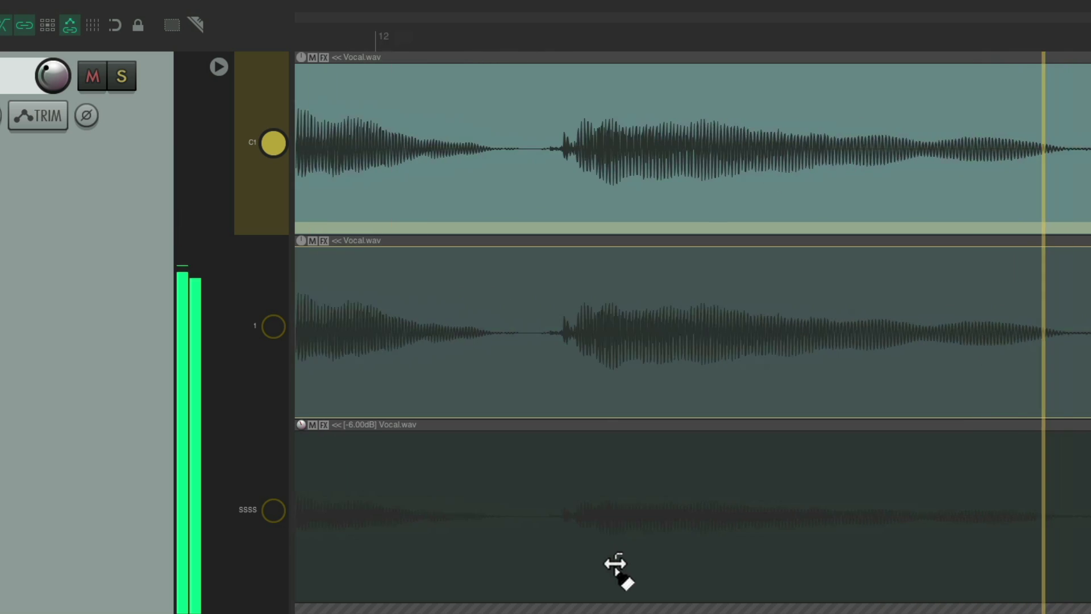
scroll(648, 506, down, 6)
scroll(647, 506, up, 6)
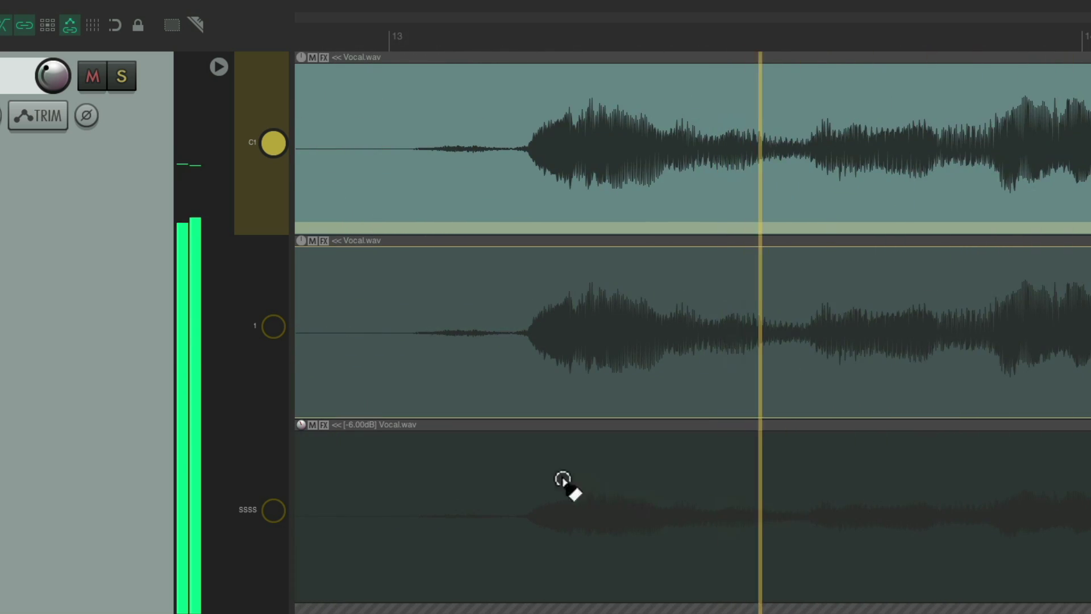
Comp three more sibilants from the ssss lane, one short and one longer, and play back
drag(486, 540, 645, 561)
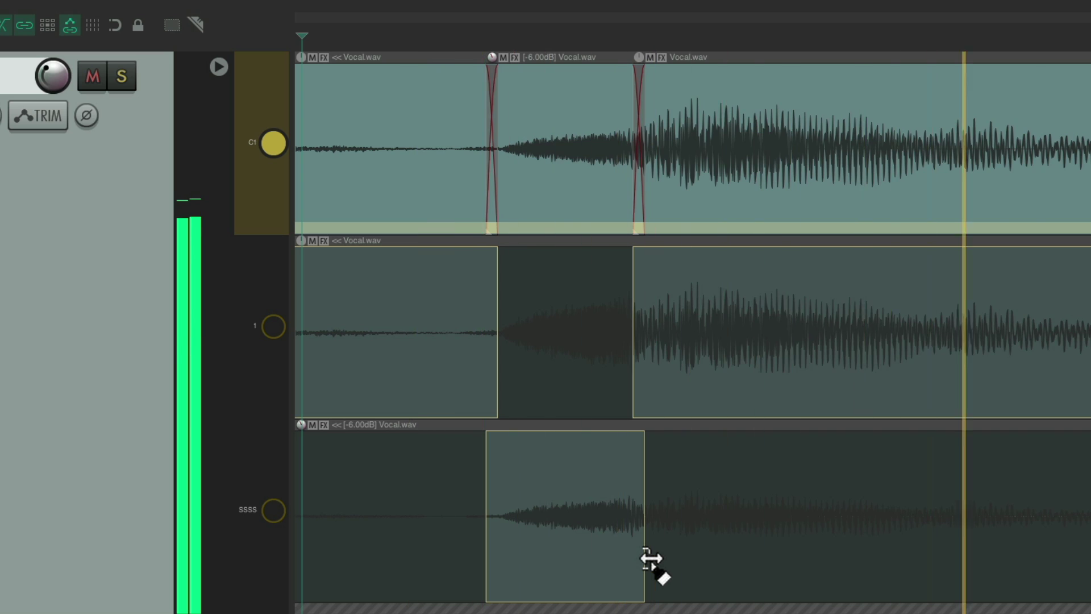
scroll(651, 562, down, 4)
scroll(651, 563, up, 4)
scroll(652, 560, right, 8)
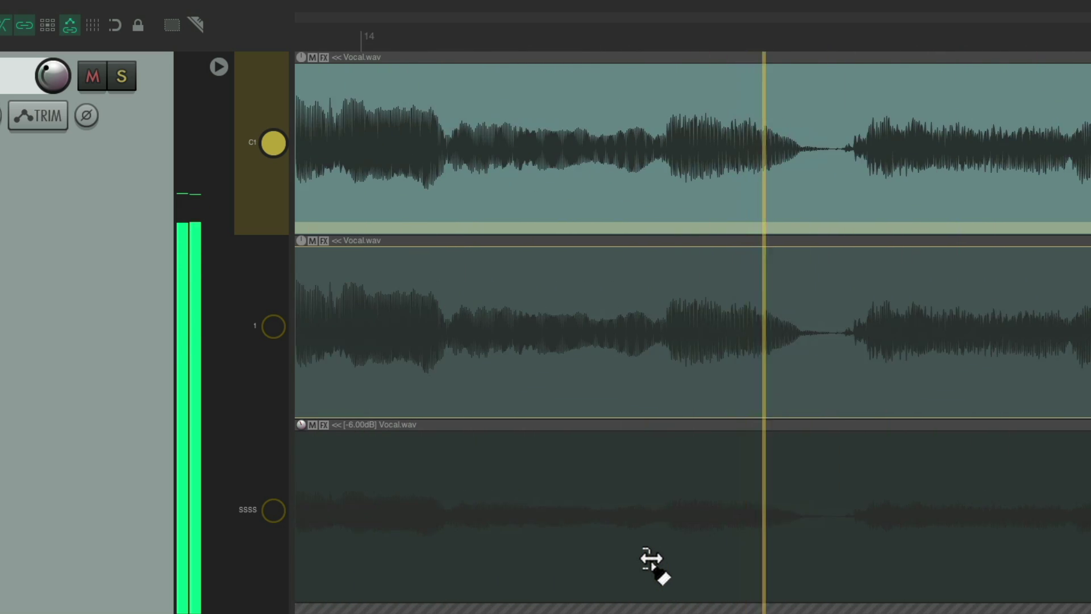
scroll(653, 560, up, 3)
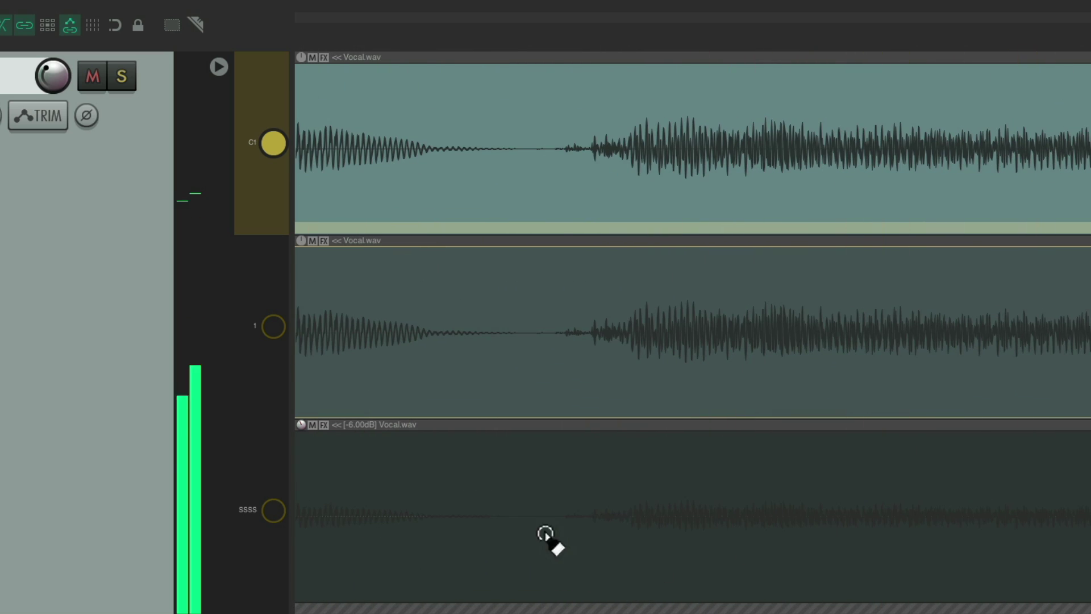
drag(544, 534, 640, 541)
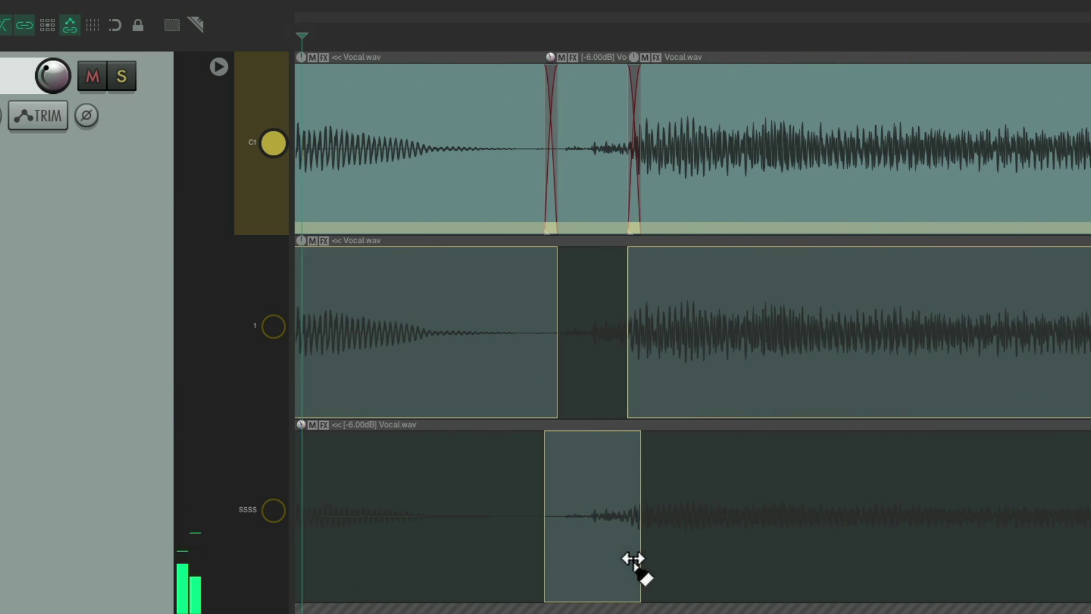
scroll(645, 503, down, 5)
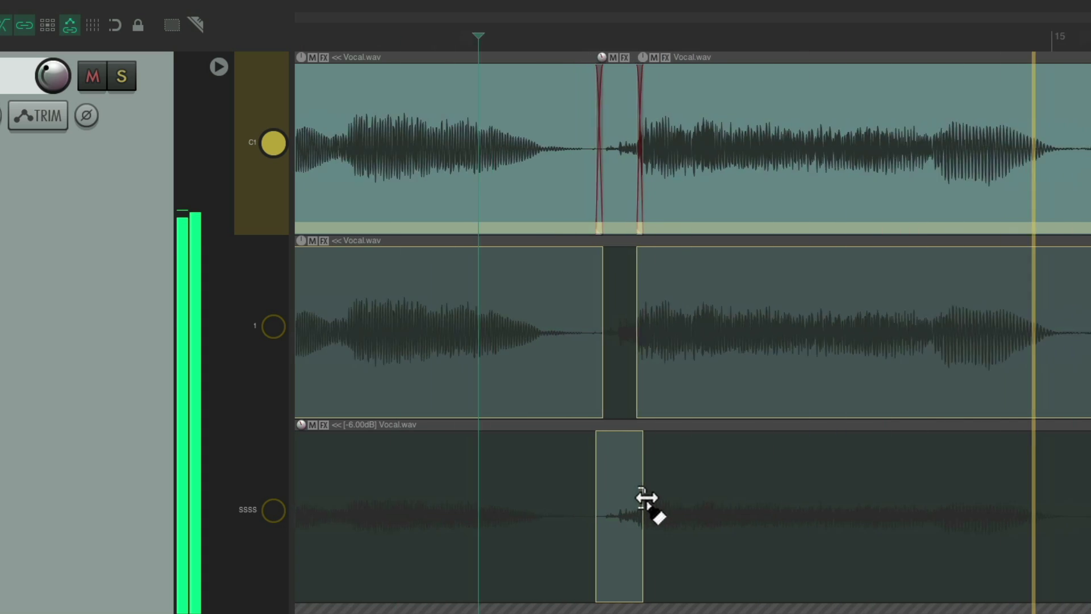
drag(488, 543, 697, 547)
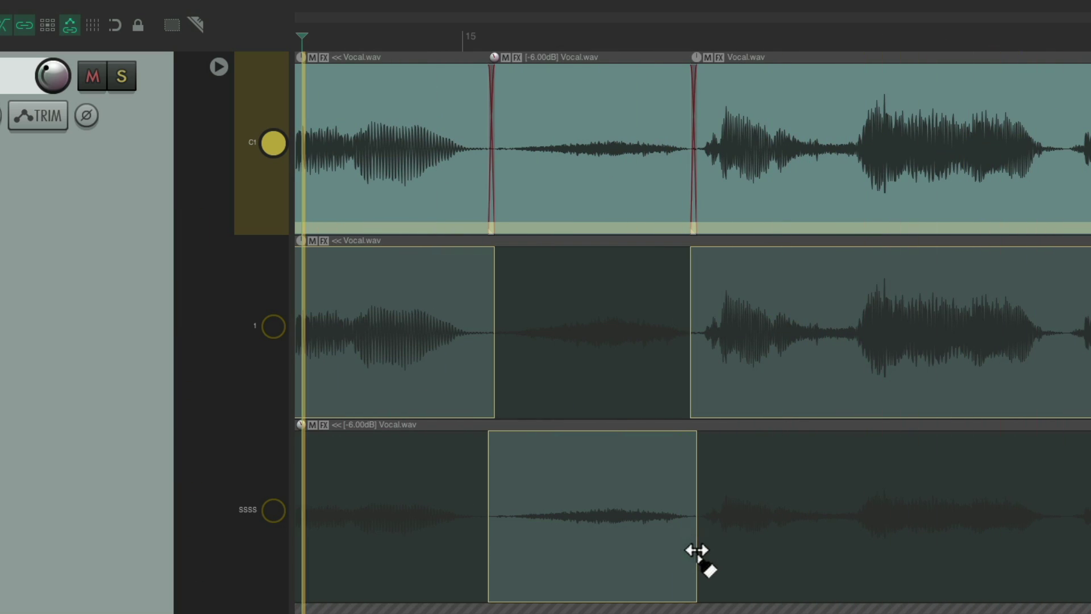
key(space)
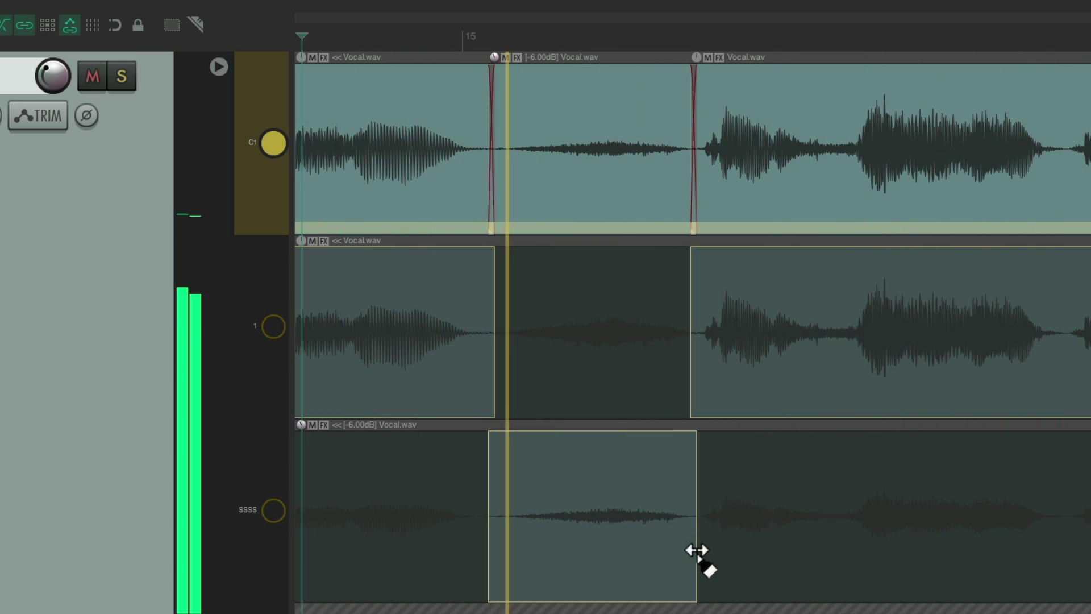
Comp the next sibilant from the ssss lane, extend its start earlier, and play back
scroll(594, 527, up, 5)
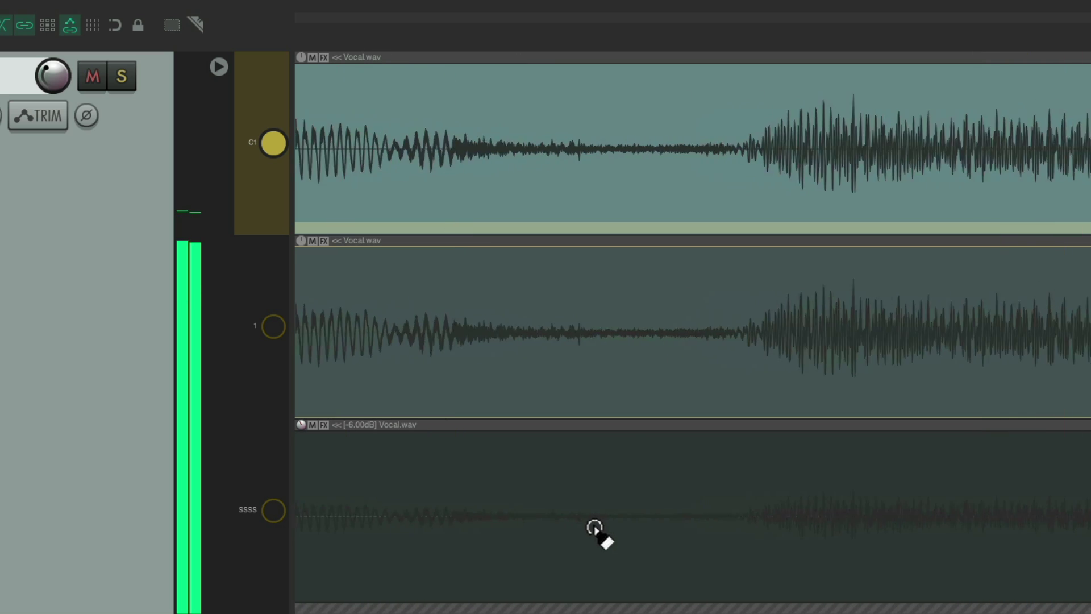
drag(402, 523, 756, 577)
scroll(682, 568, left, 3)
drag(601, 557, 543, 548)
scroll(609, 548, down, 2)
key(space)
Comp four more S/F/T sounds from the ssss lane, including a short consonant
scroll(603, 480, down, 3)
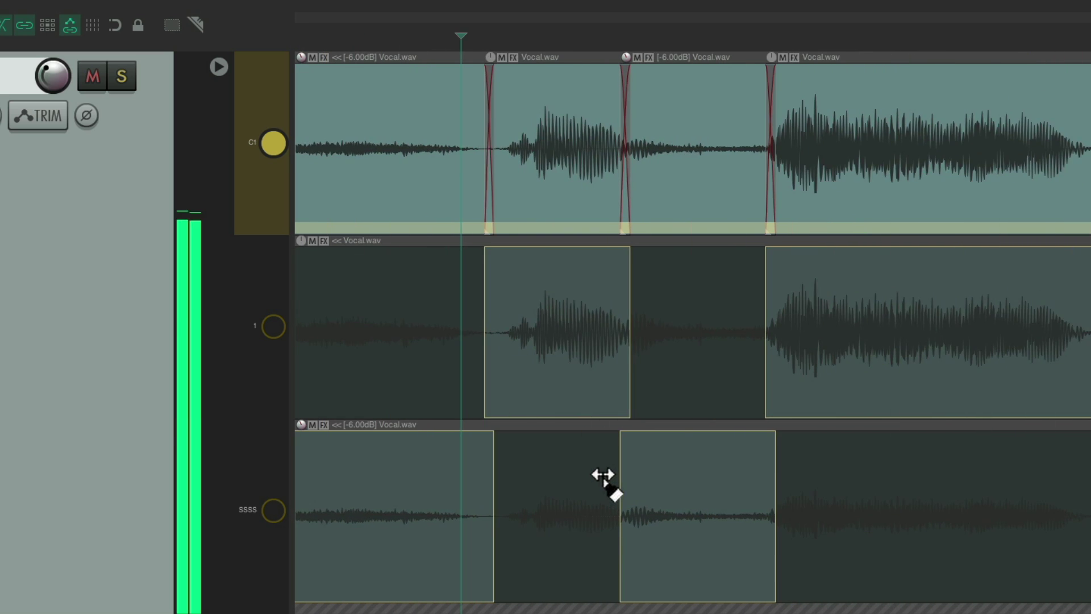
scroll(603, 481, up, 3)
drag(522, 535, 619, 544)
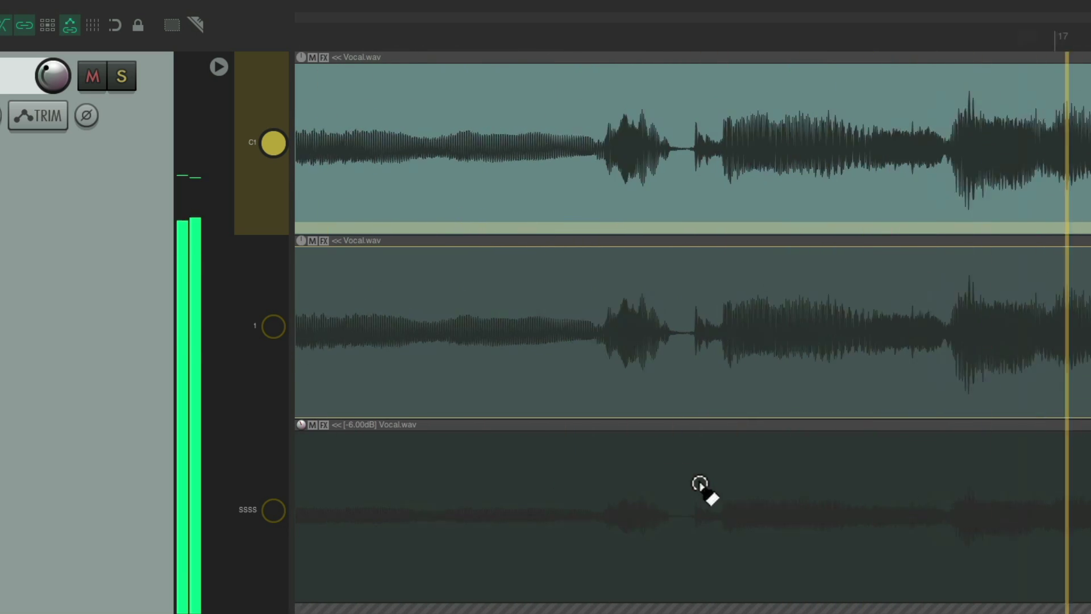
drag(661, 552, 771, 565)
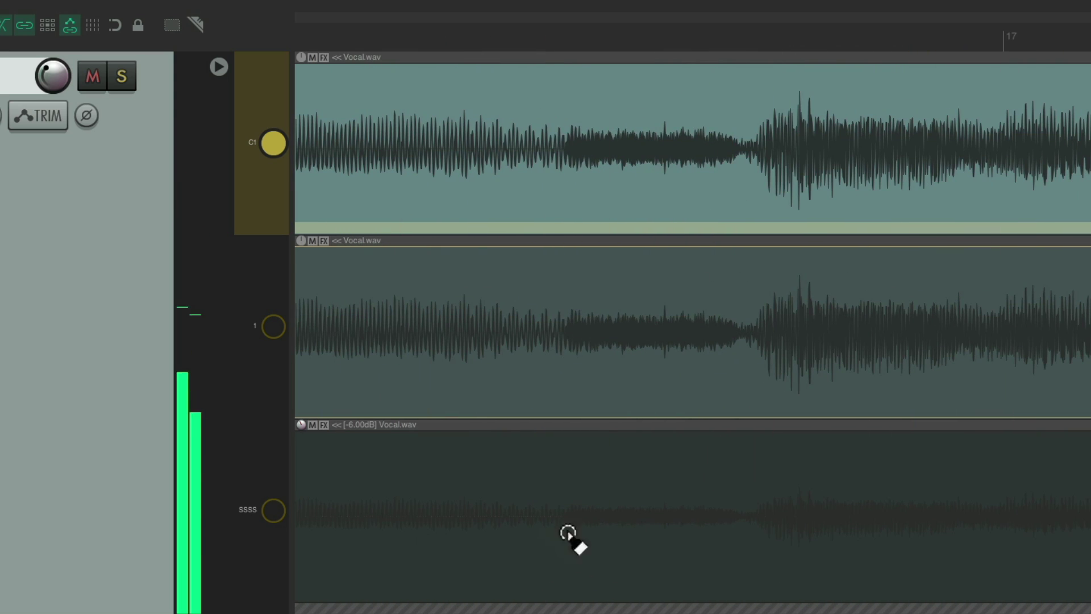
drag(546, 537, 753, 556)
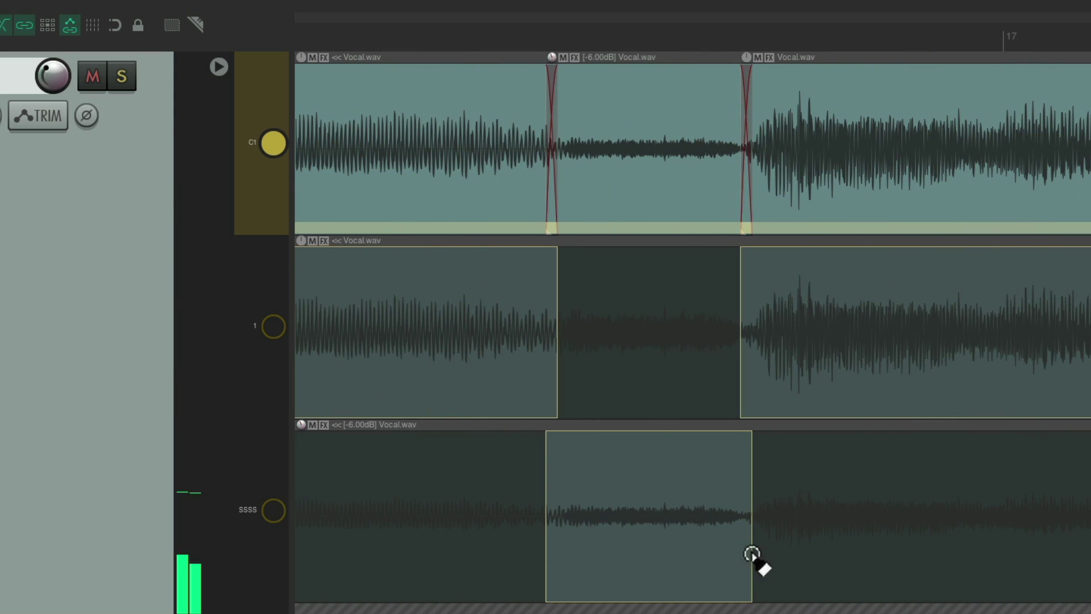
scroll(653, 459, down, 2)
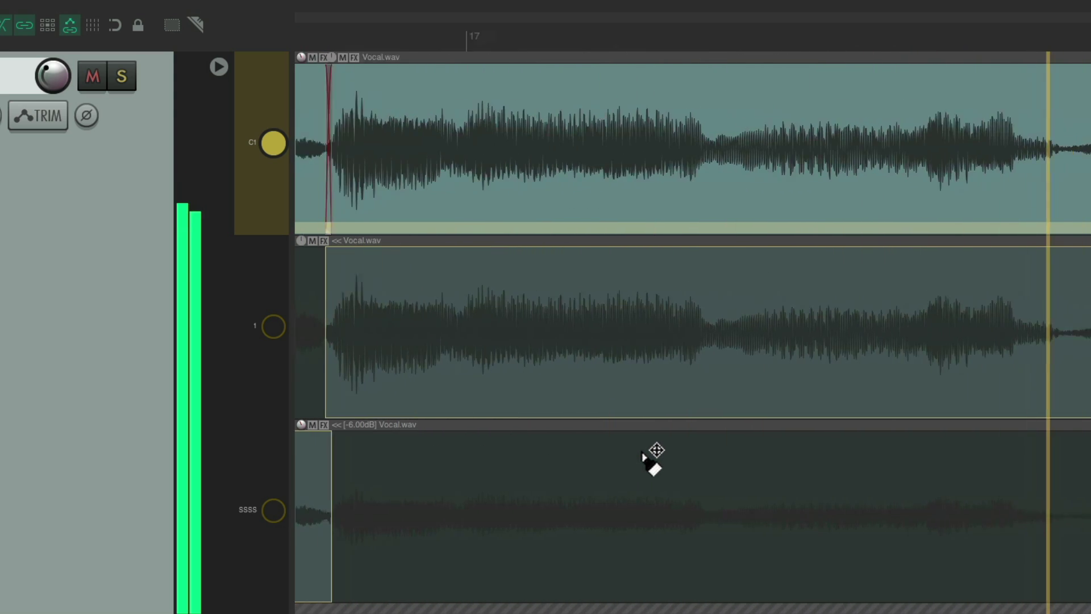
drag(546, 544, 671, 540)
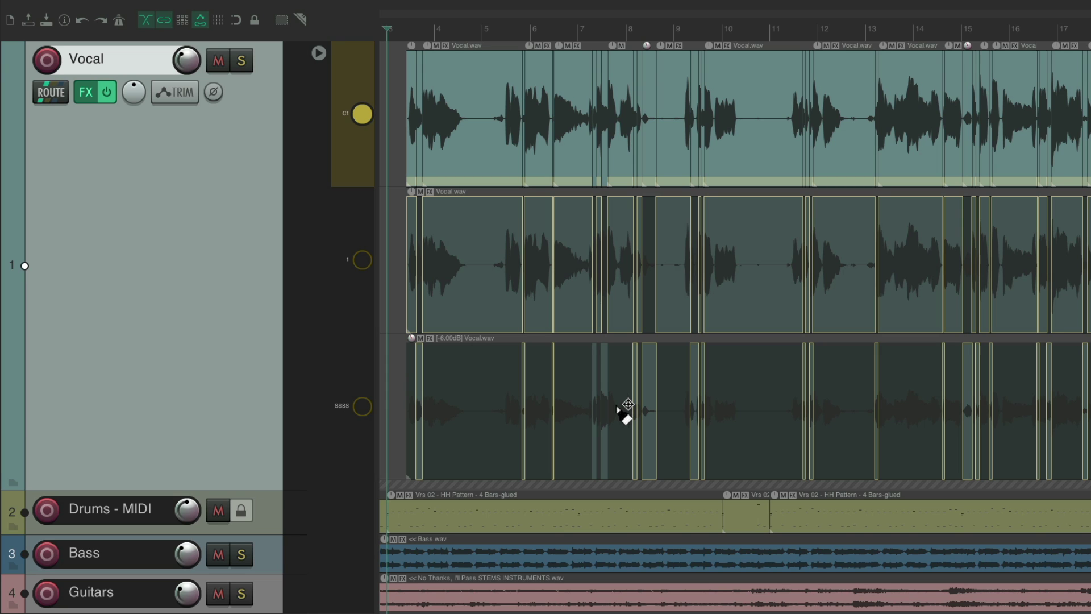
key(space)
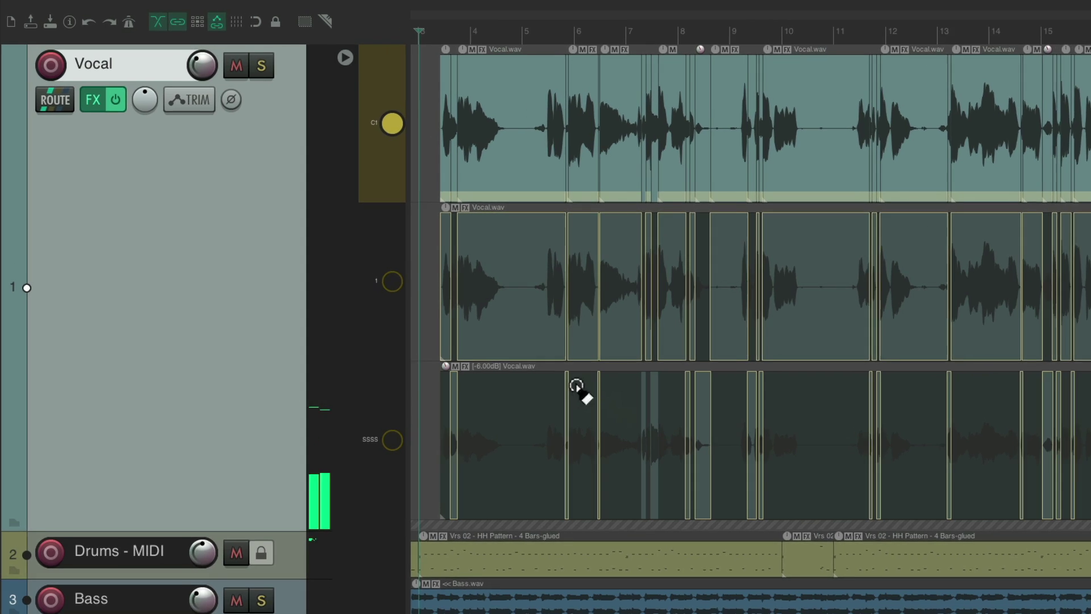
Lower the ssss lane's vocal item volume from -6.00 dB to -8.30 dB
scroll(510, 405, up, 5)
scroll(635, 506, up, 2)
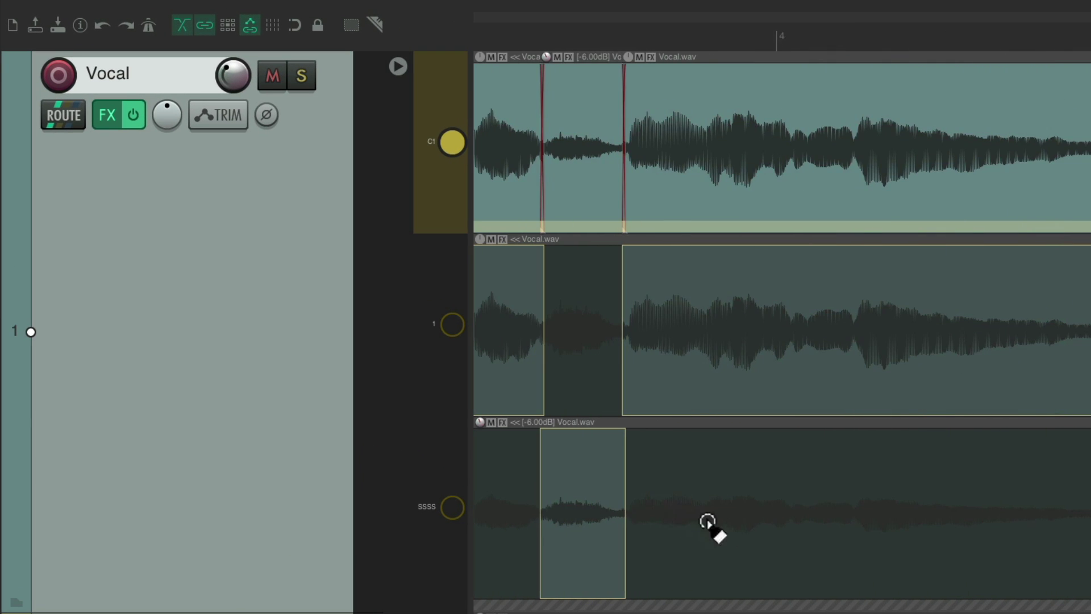
scroll(653, 483, left, 3)
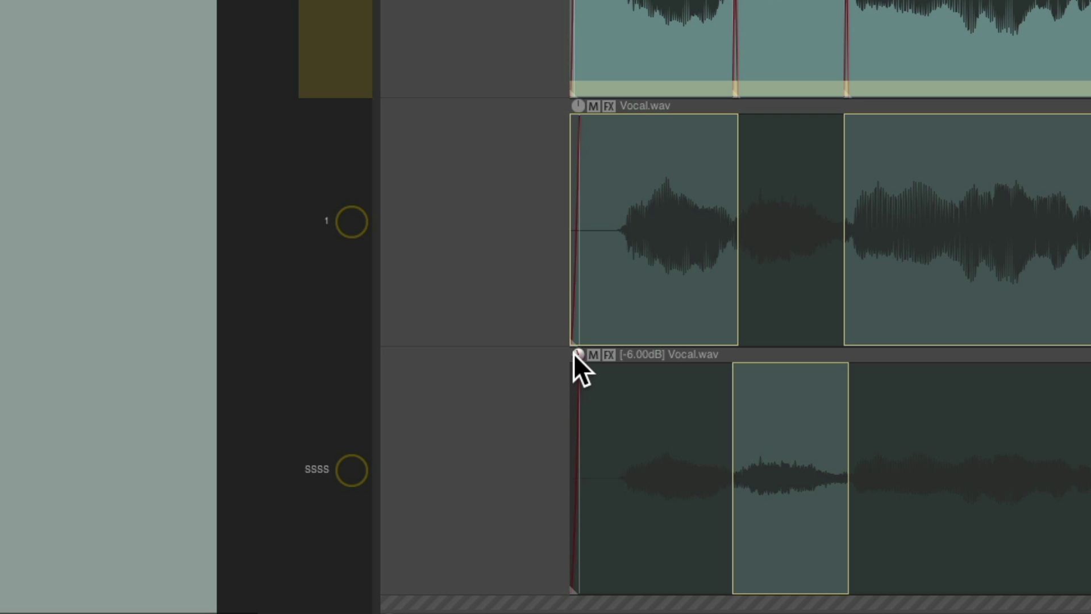
drag(575, 357, 570, 394)
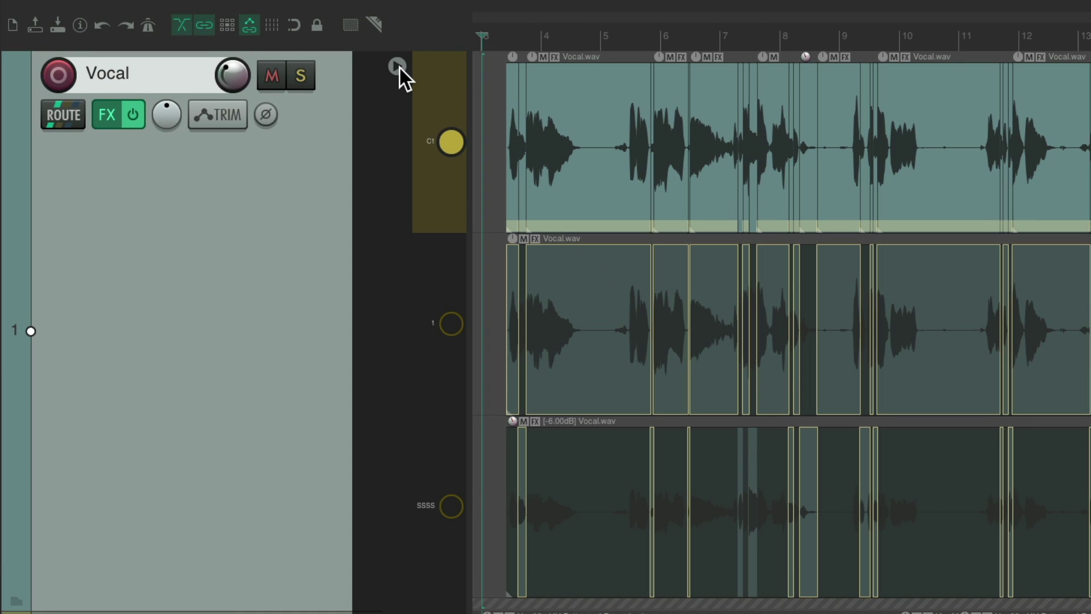
Disable the Vocal track's lanes, keeping only the comped items as plain single-lane items
click(398, 67)
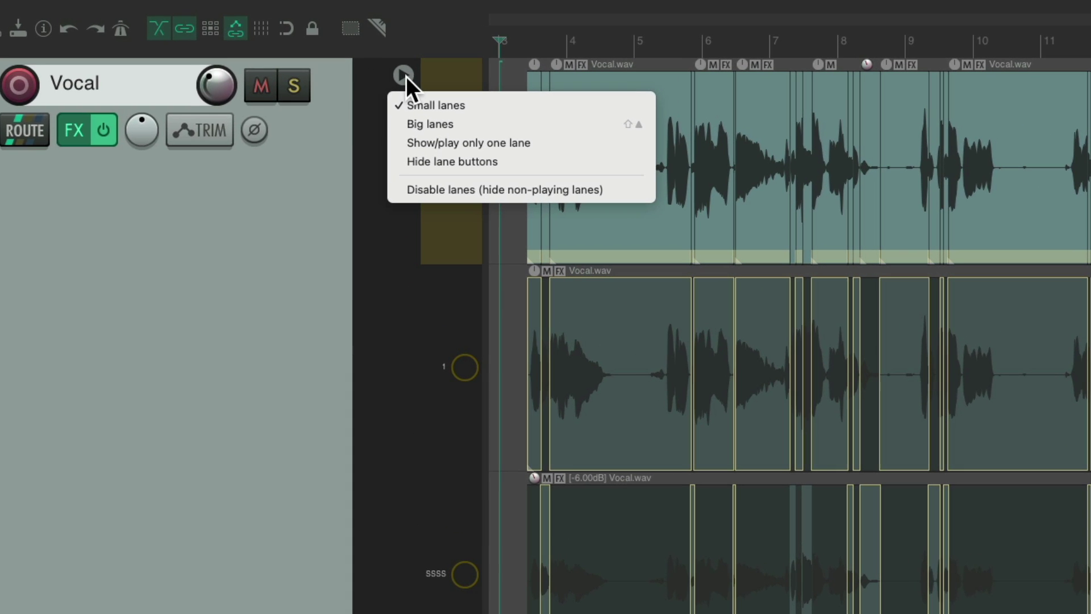
click(494, 193)
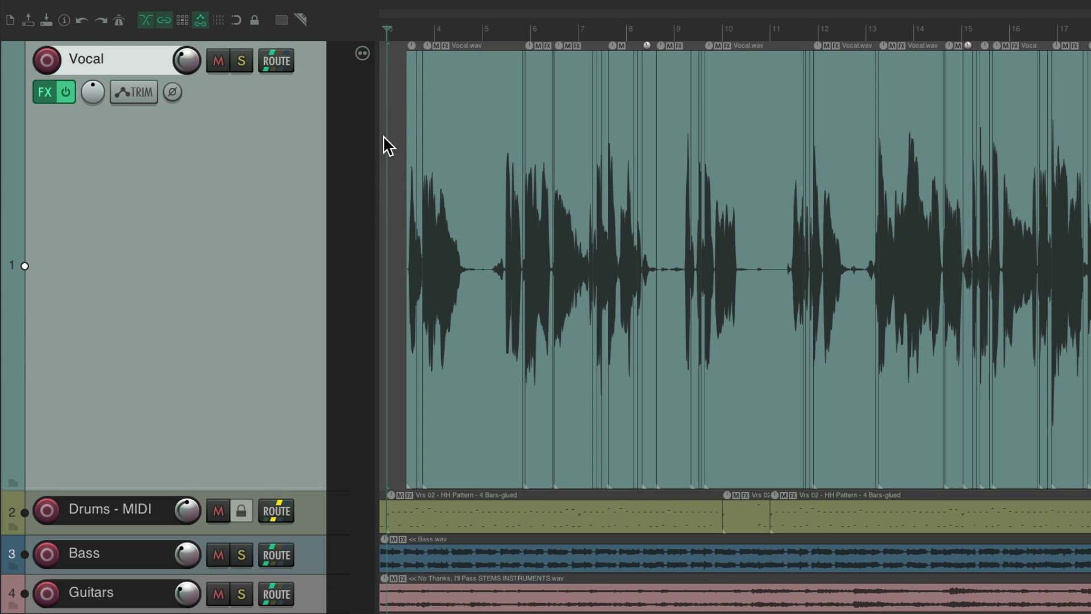
scroll(387, 214, up, 5)
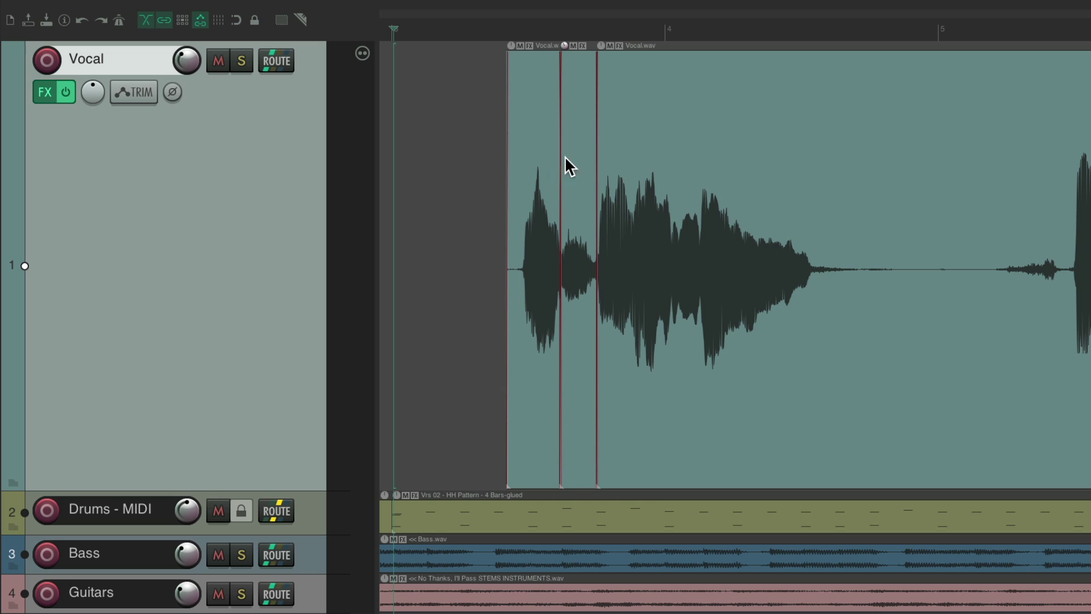
Turn the sibilant item down to -8.30 dB and lengthen its crossfade into the next vocal item
scroll(574, 151, right, 8)
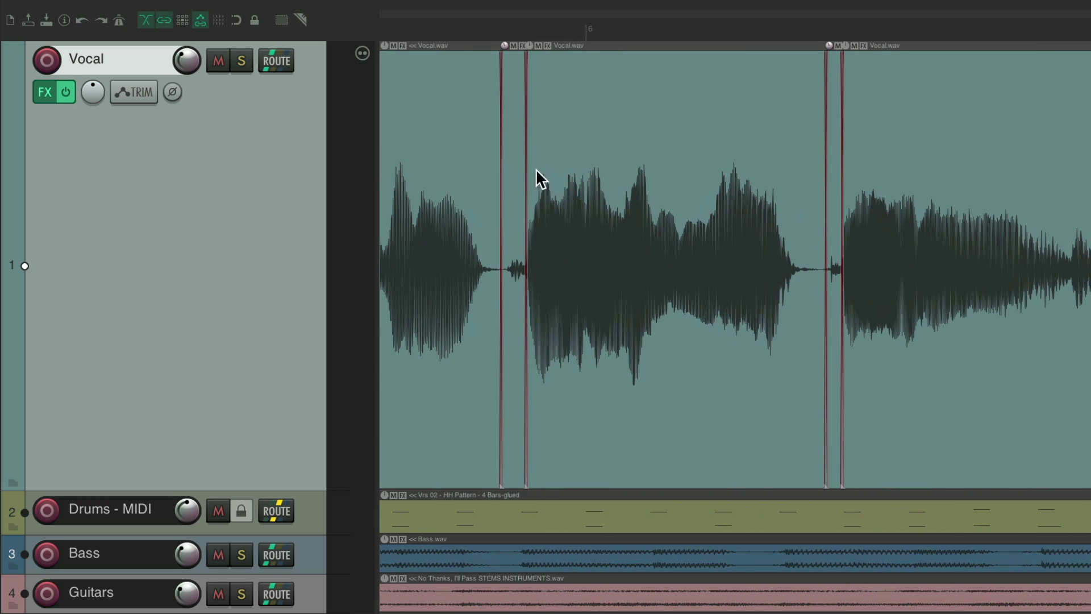
scroll(503, 179, right, 5)
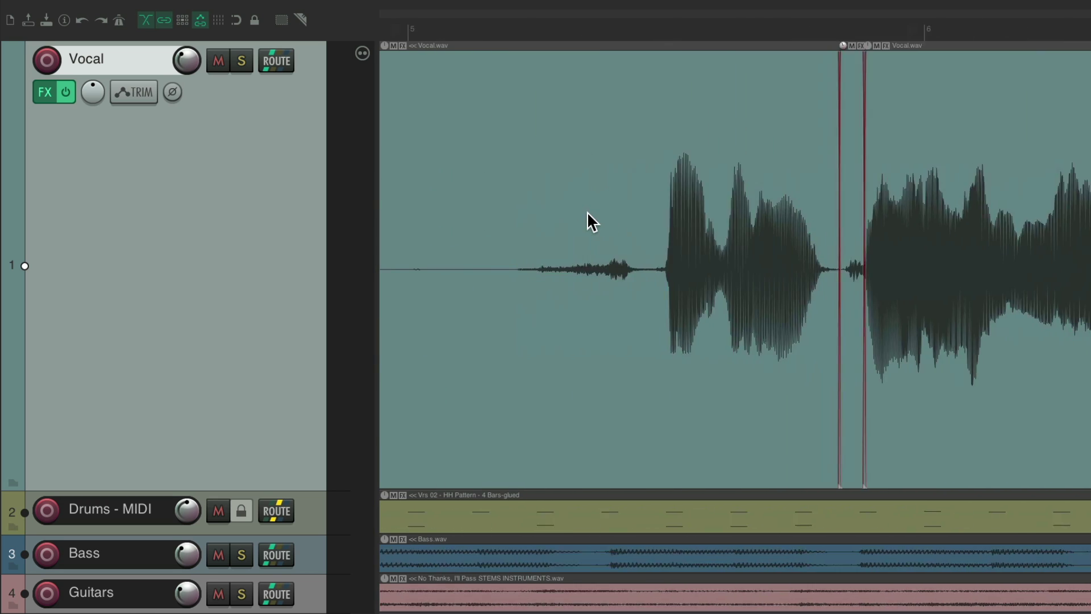
scroll(587, 211, left, 10)
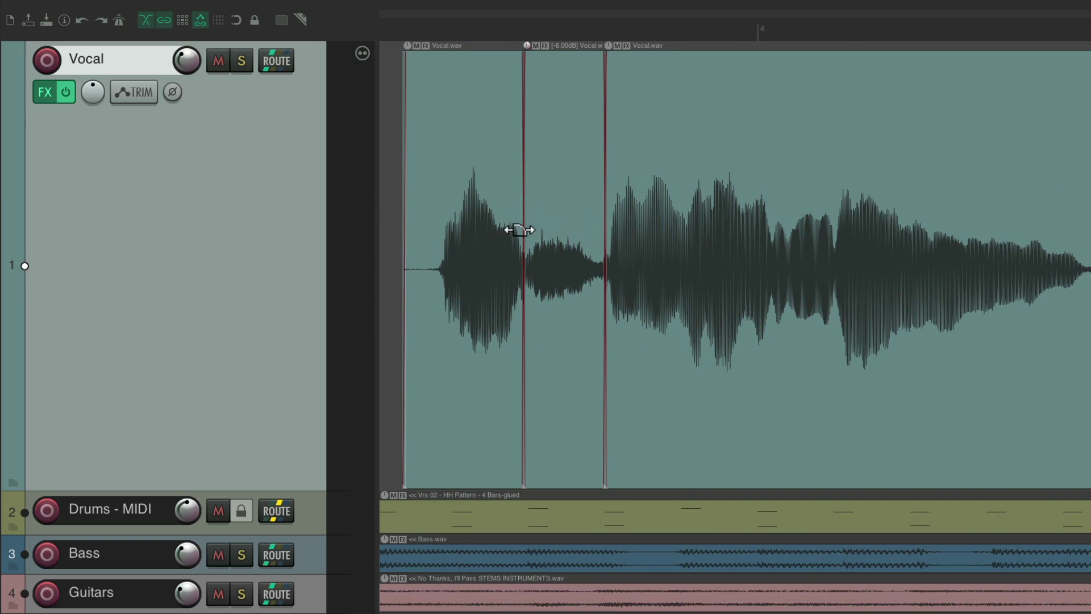
scroll(514, 233, up, 4)
drag(541, 53, 537, 57)
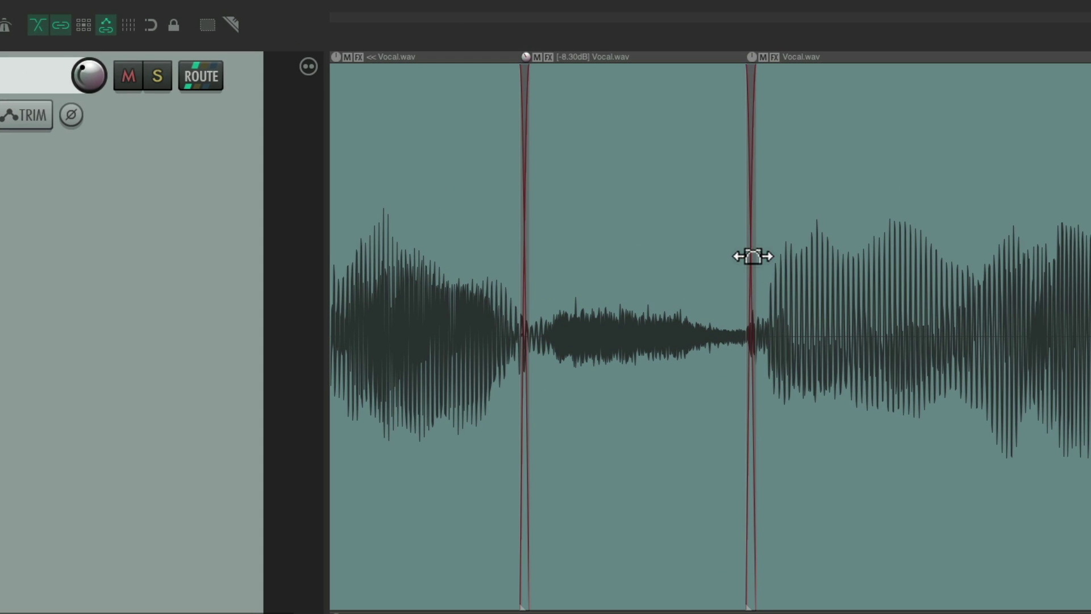
mouse_move(752, 255)
mouse_down()
mouse_move(760, 252)
mouse_move(707, 256)
mouse_move(748, 256)
mouse_up()
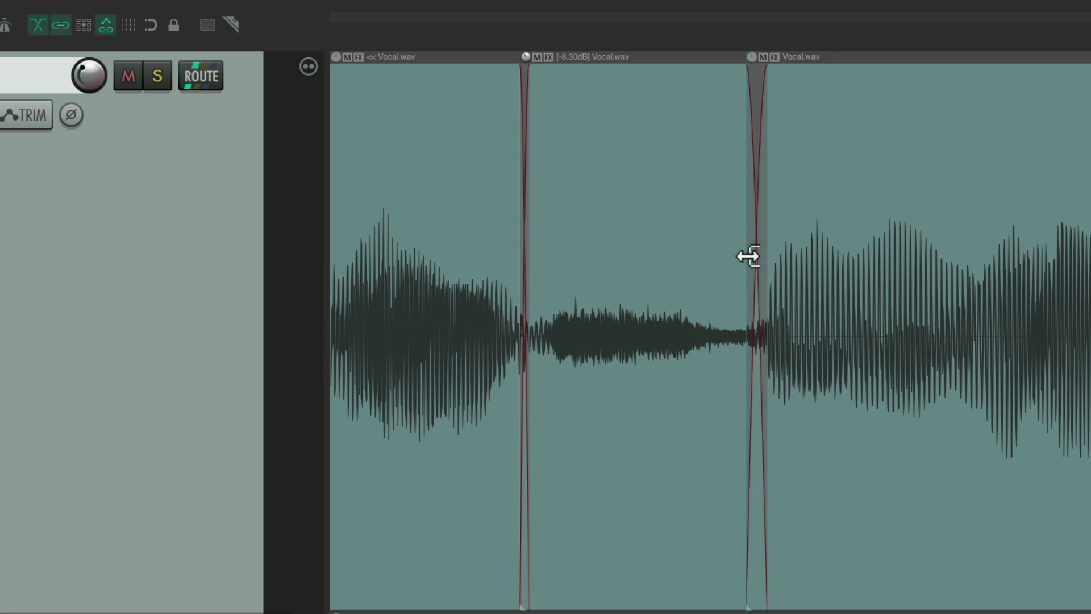
scroll(640, 302, down, 5)
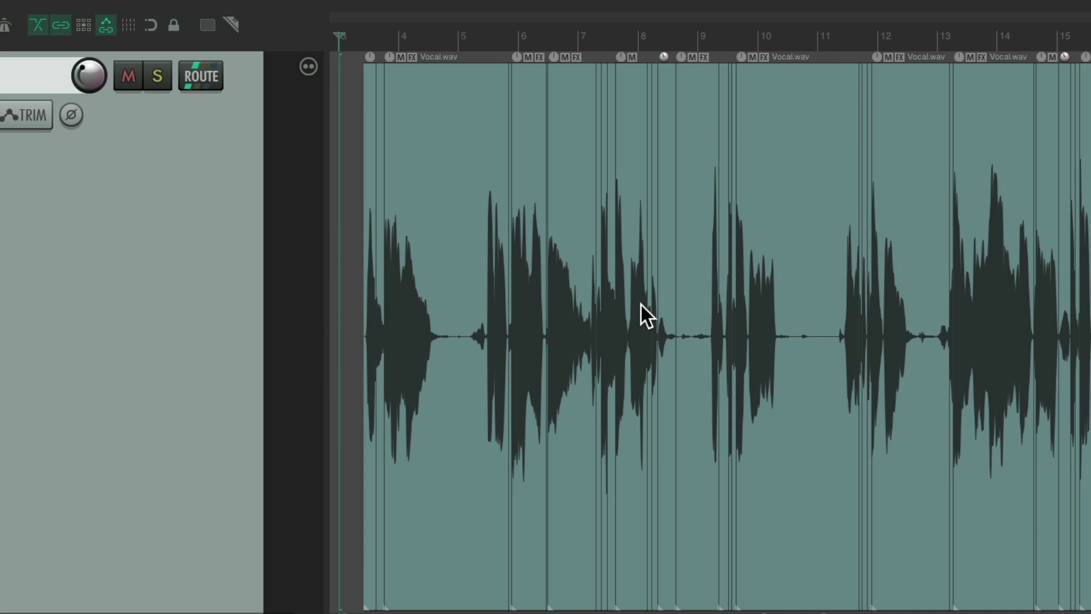
key(space)
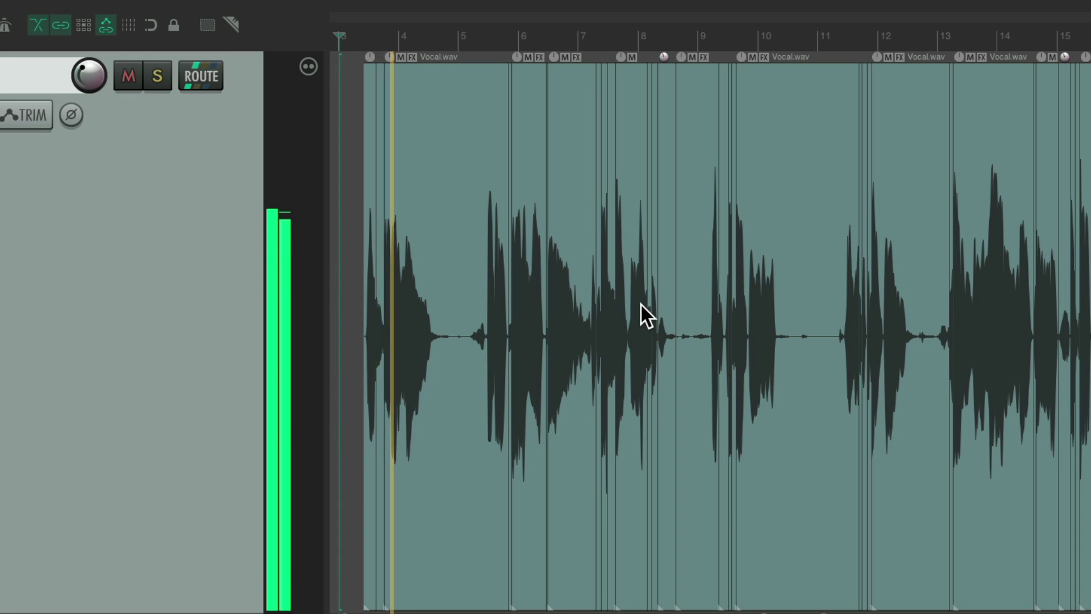